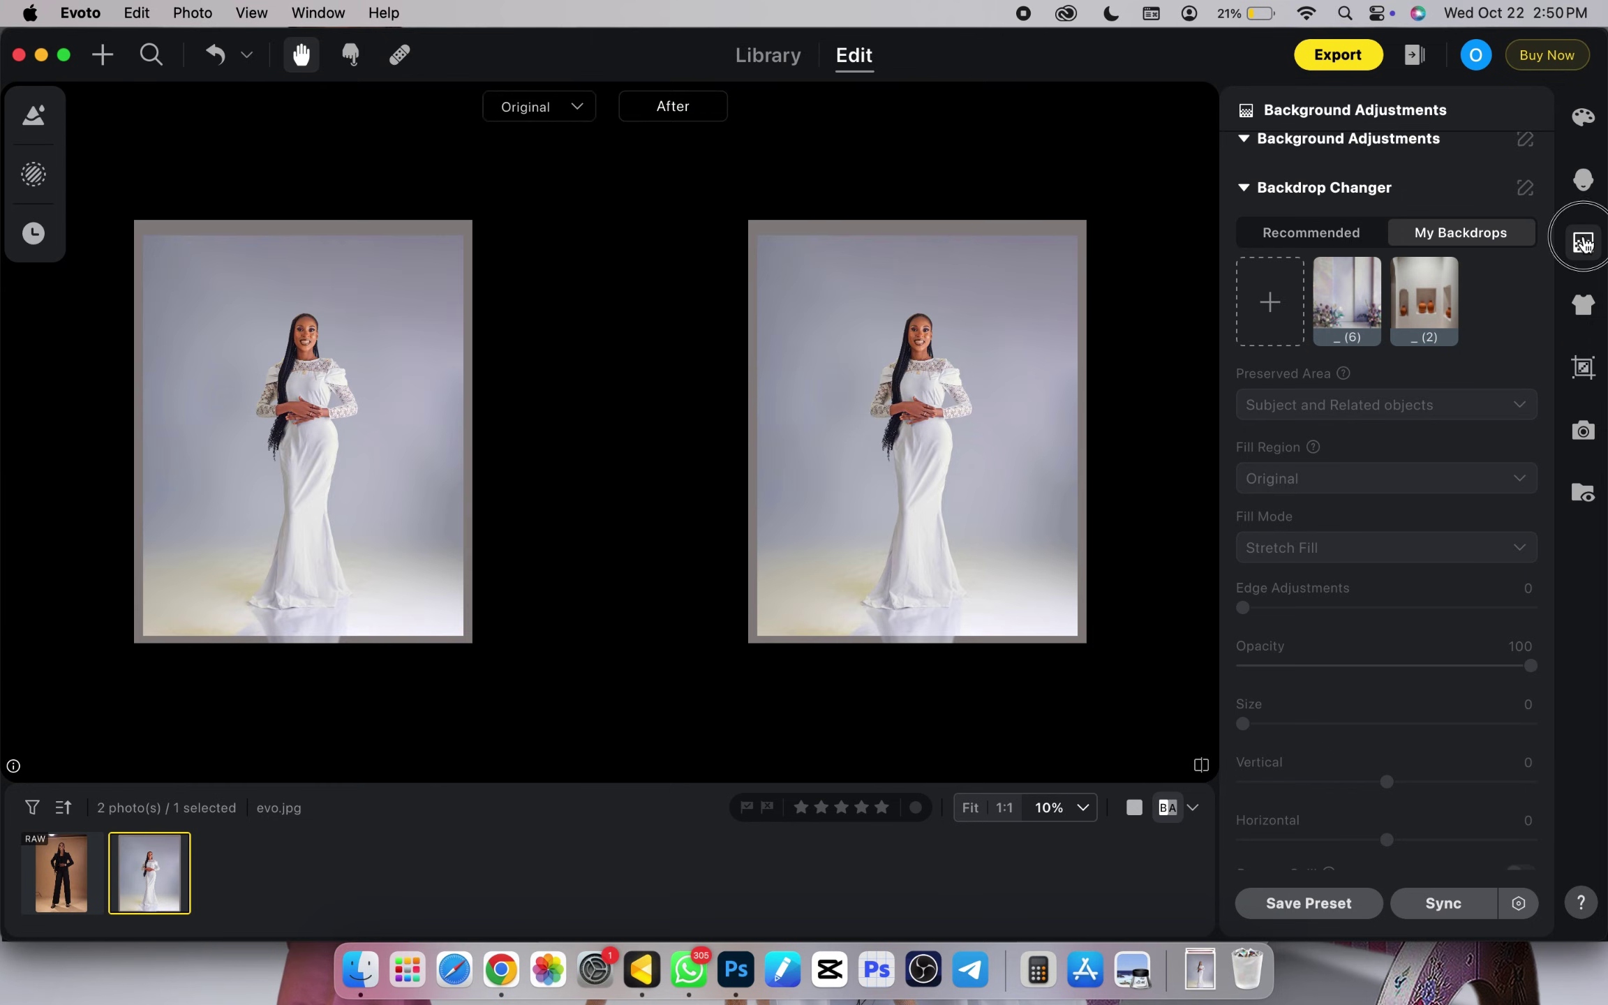
Try a few preset backdrops, then replace the background with the Blue01 solid blue.
left_click(1583, 180)
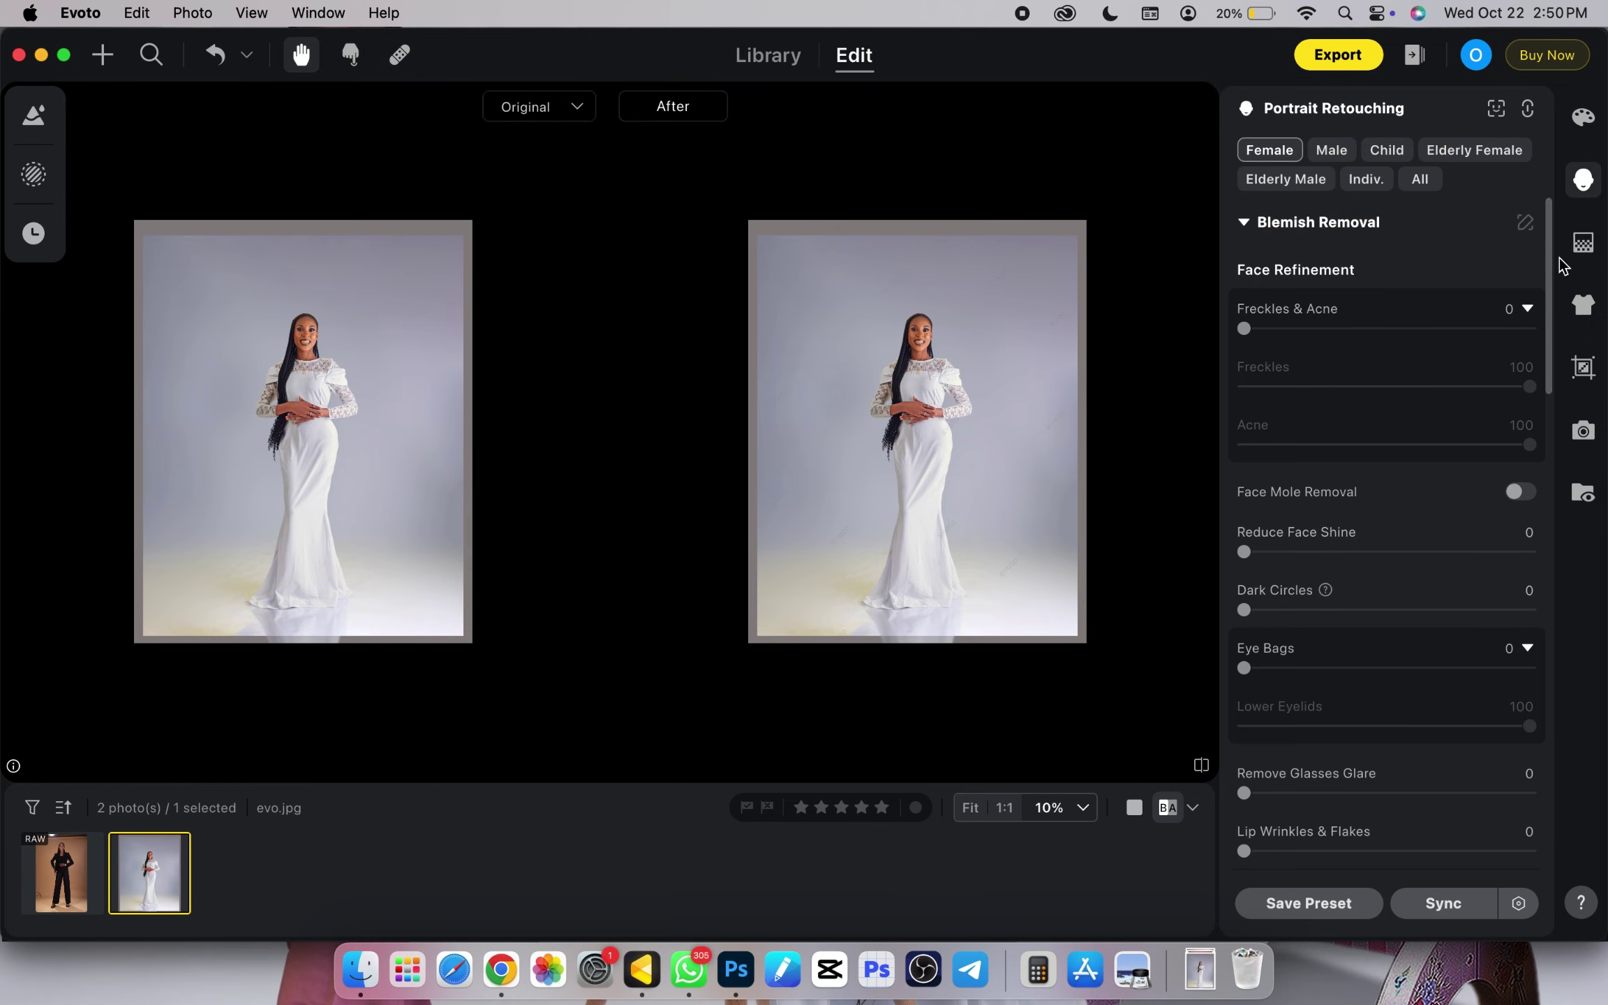
left_click(1584, 243)
left_click(1311, 233)
left_click(1348, 403)
left_click(1270, 403)
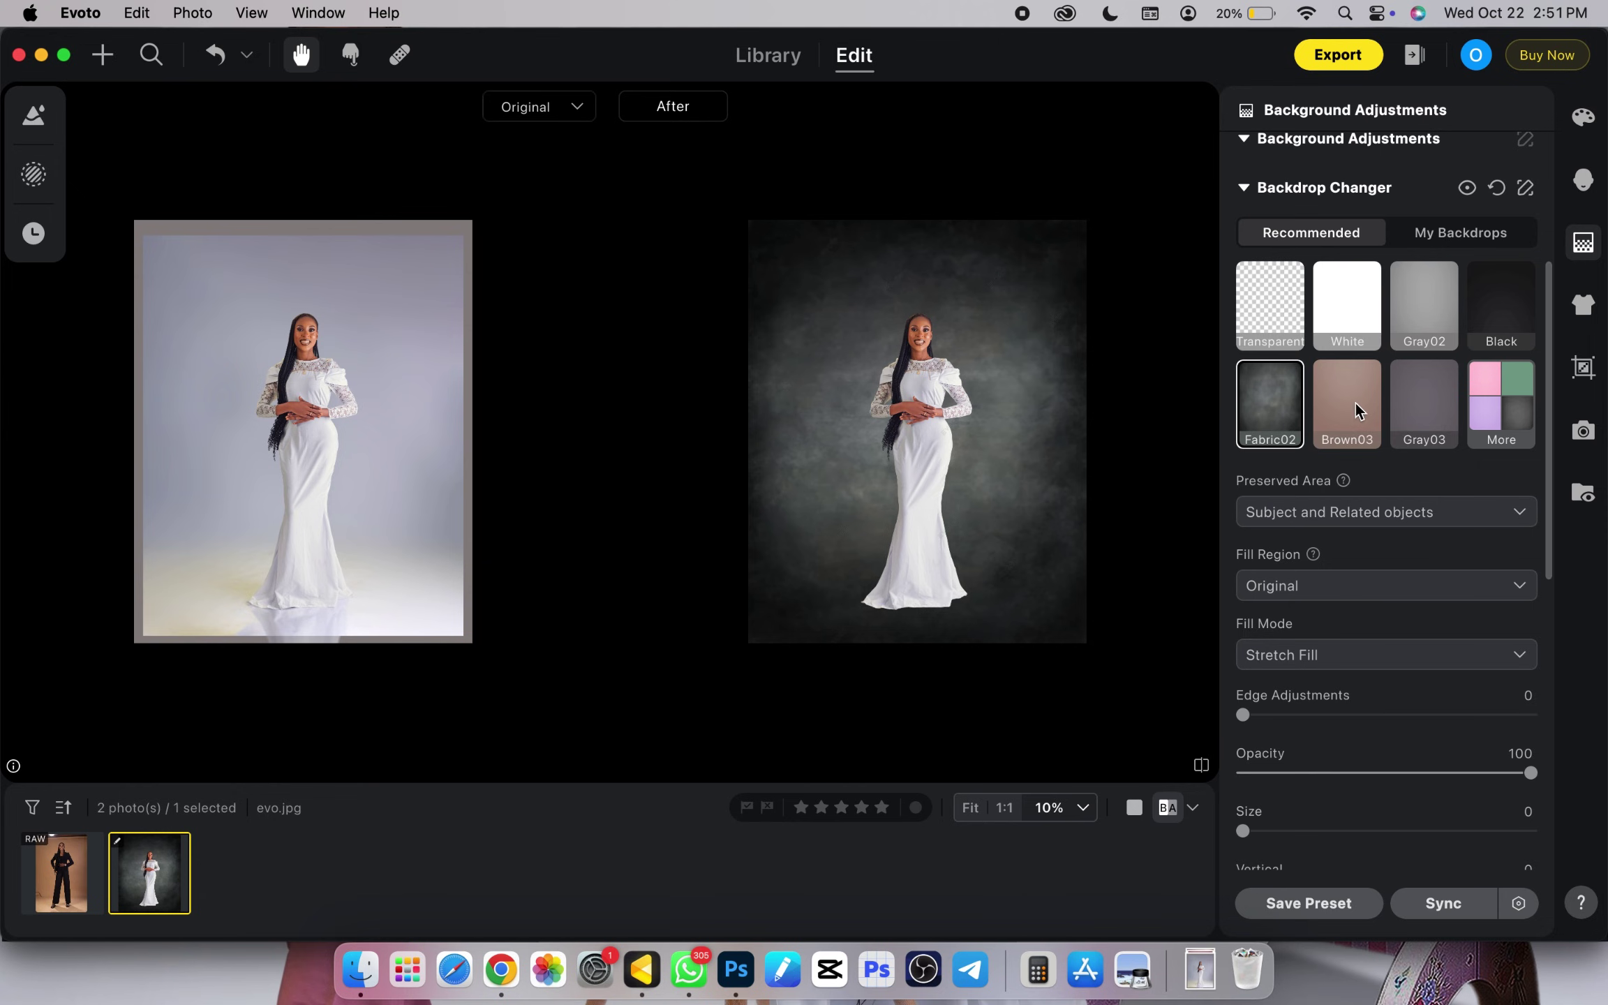
left_click(1502, 403)
left_click(1347, 564)
left_click(969, 459)
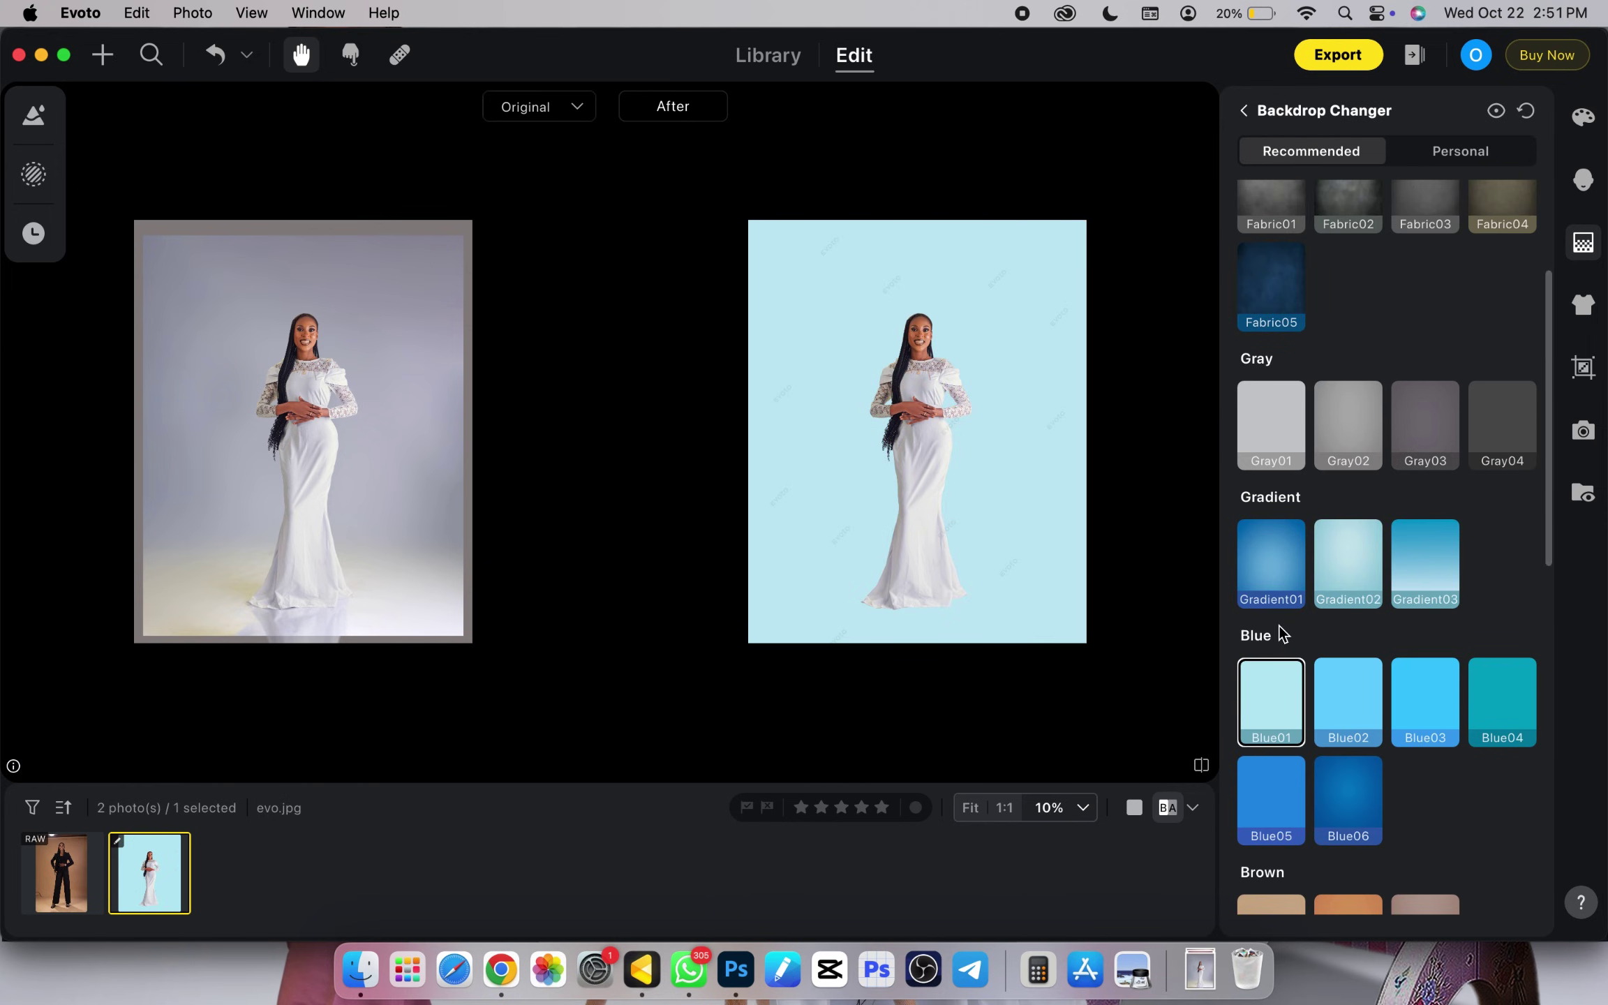
Add a Soft shadow at 40 opacity beneath the woman.
left_click(1244, 110)
scroll(1386, 489, "down", 10)
left_click(1347, 698)
left_click(955, 558)
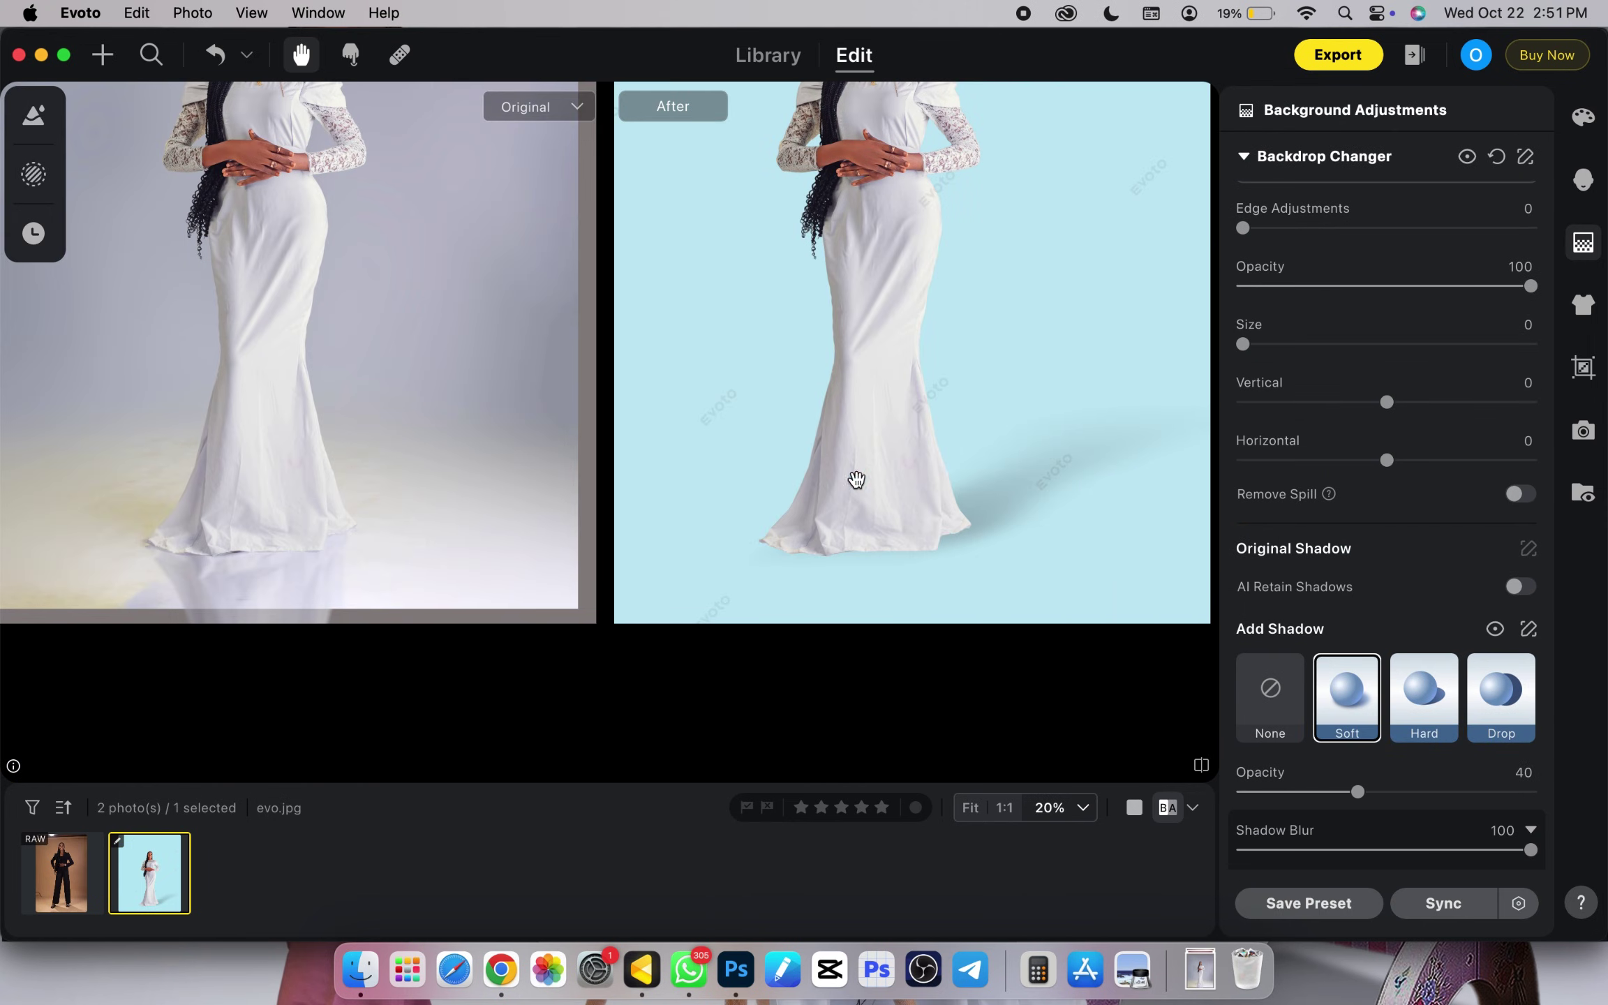
left_click(1520, 587)
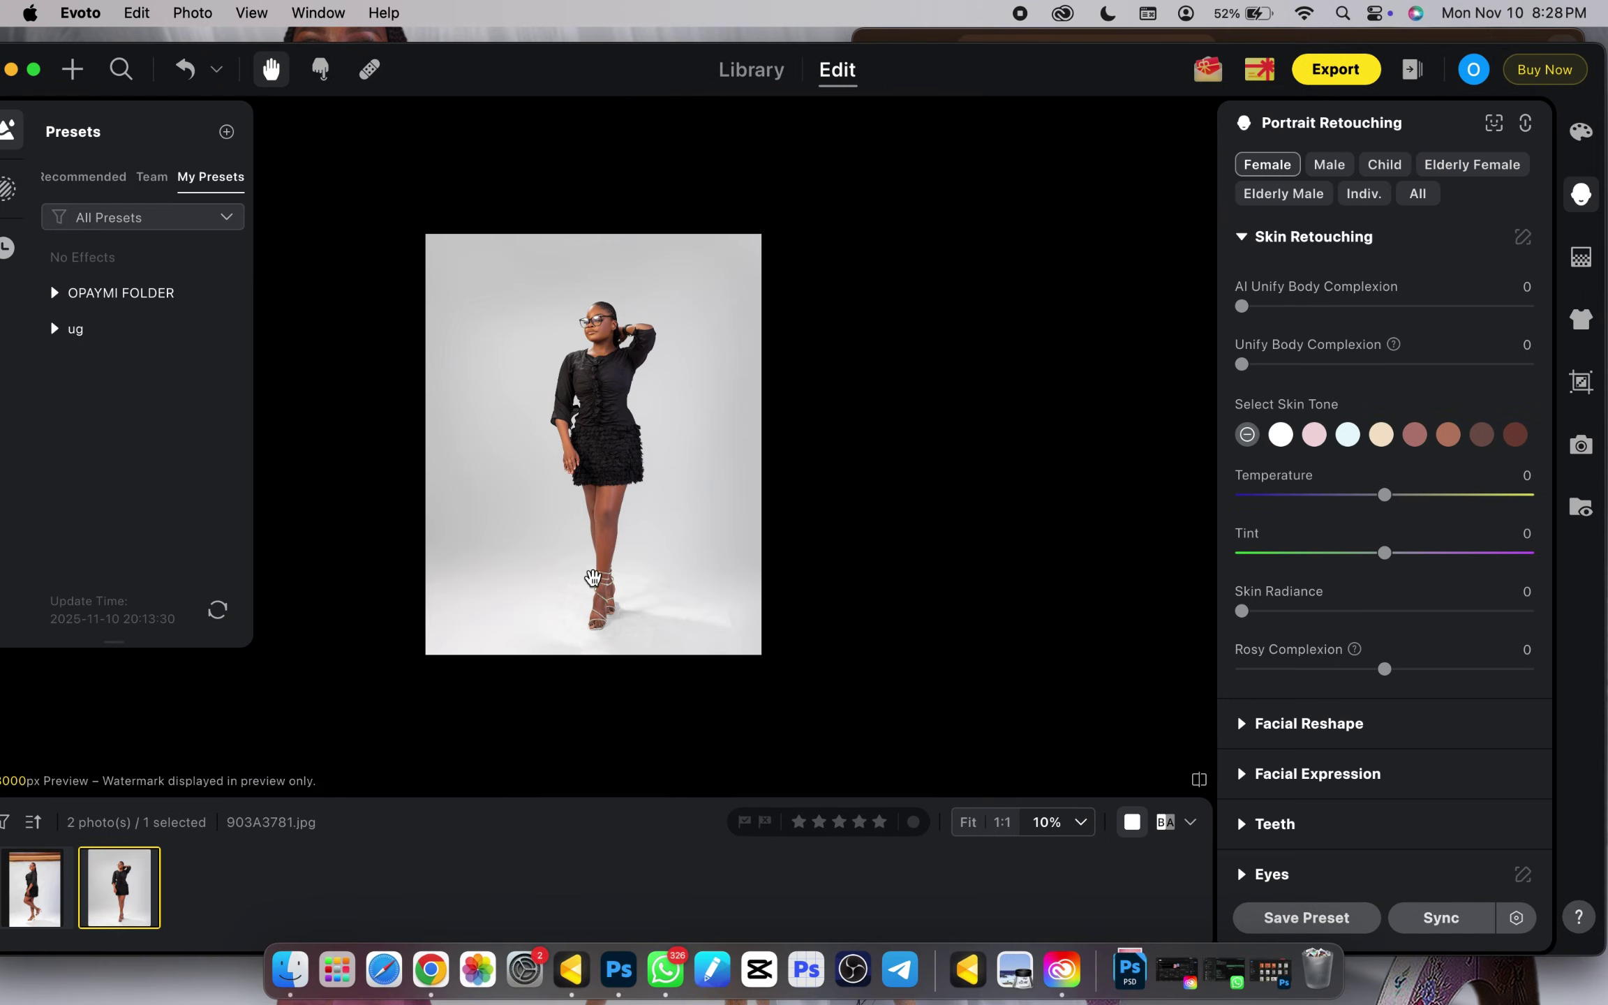
key("super+equal")
key("super+minus")
key("super+equal")
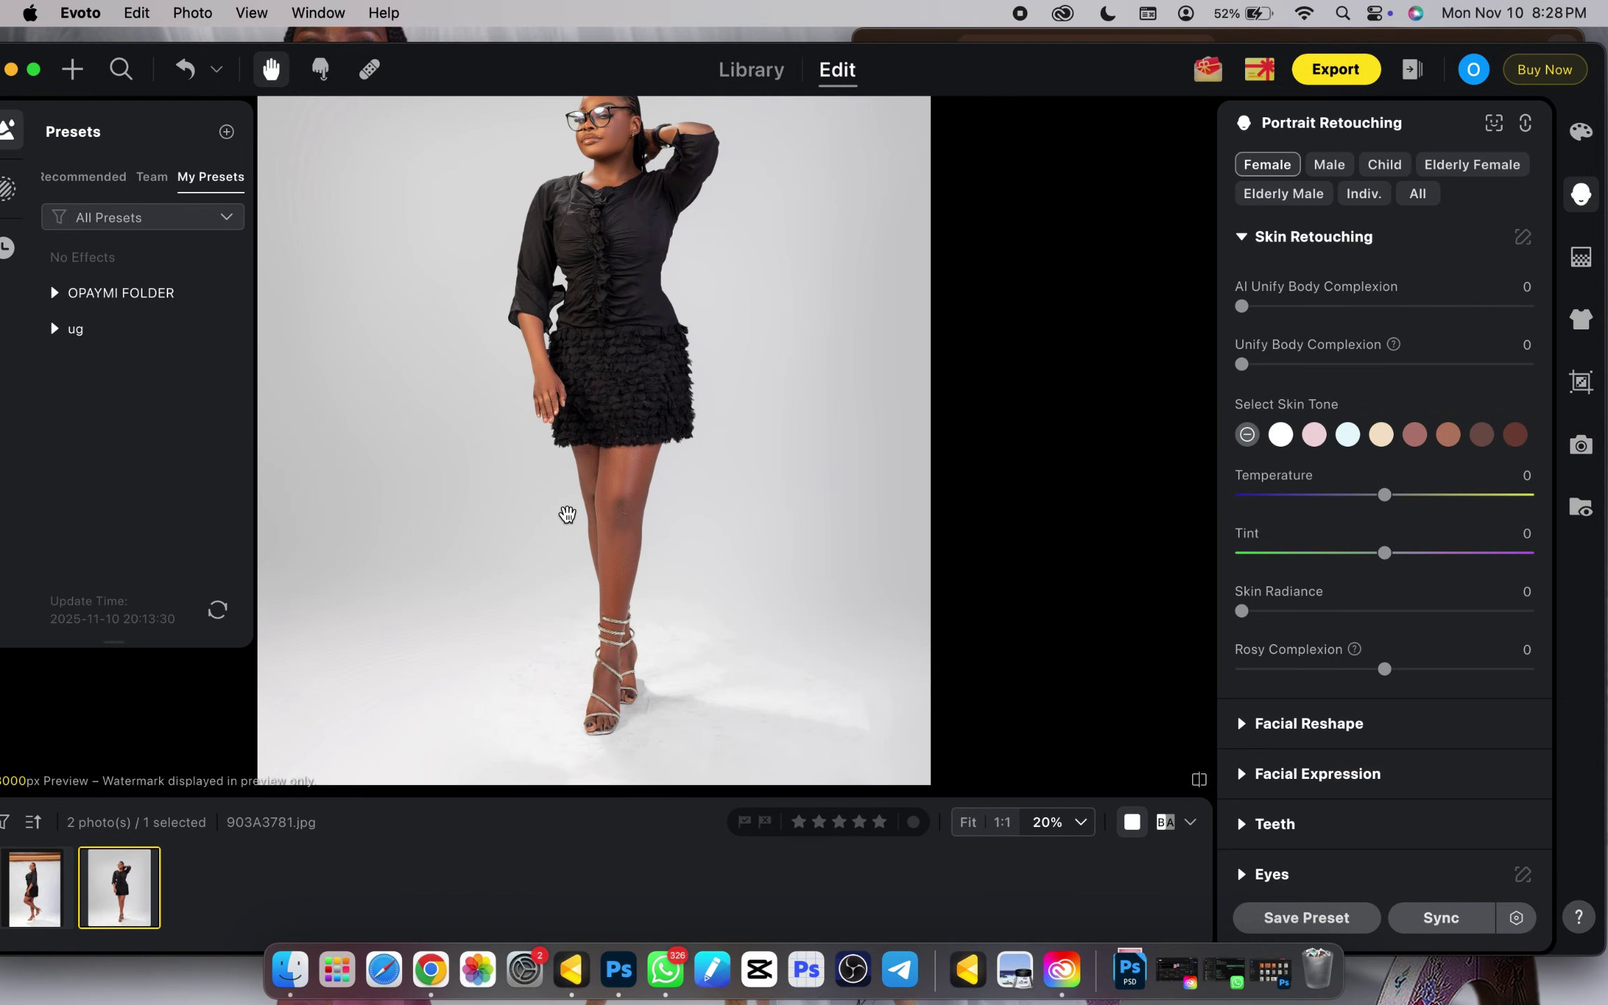
key("super+minus")
key("super+equal")
key("super+minus")
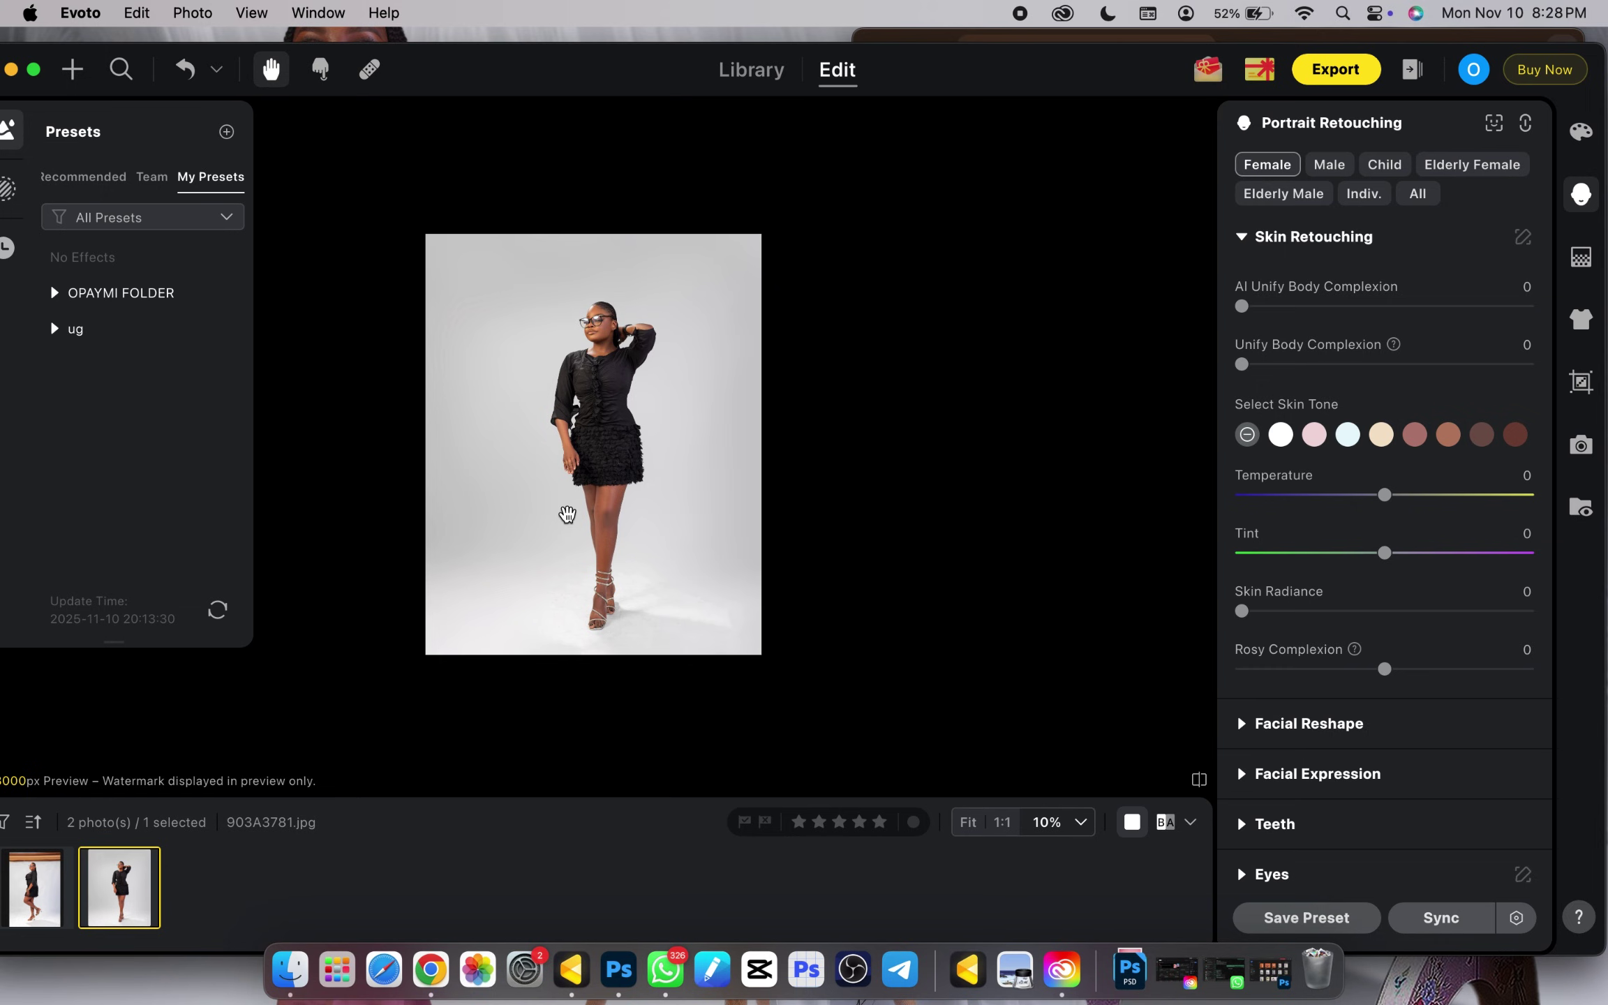
key("super+equal")
key("super+minus")
key("super+equal")
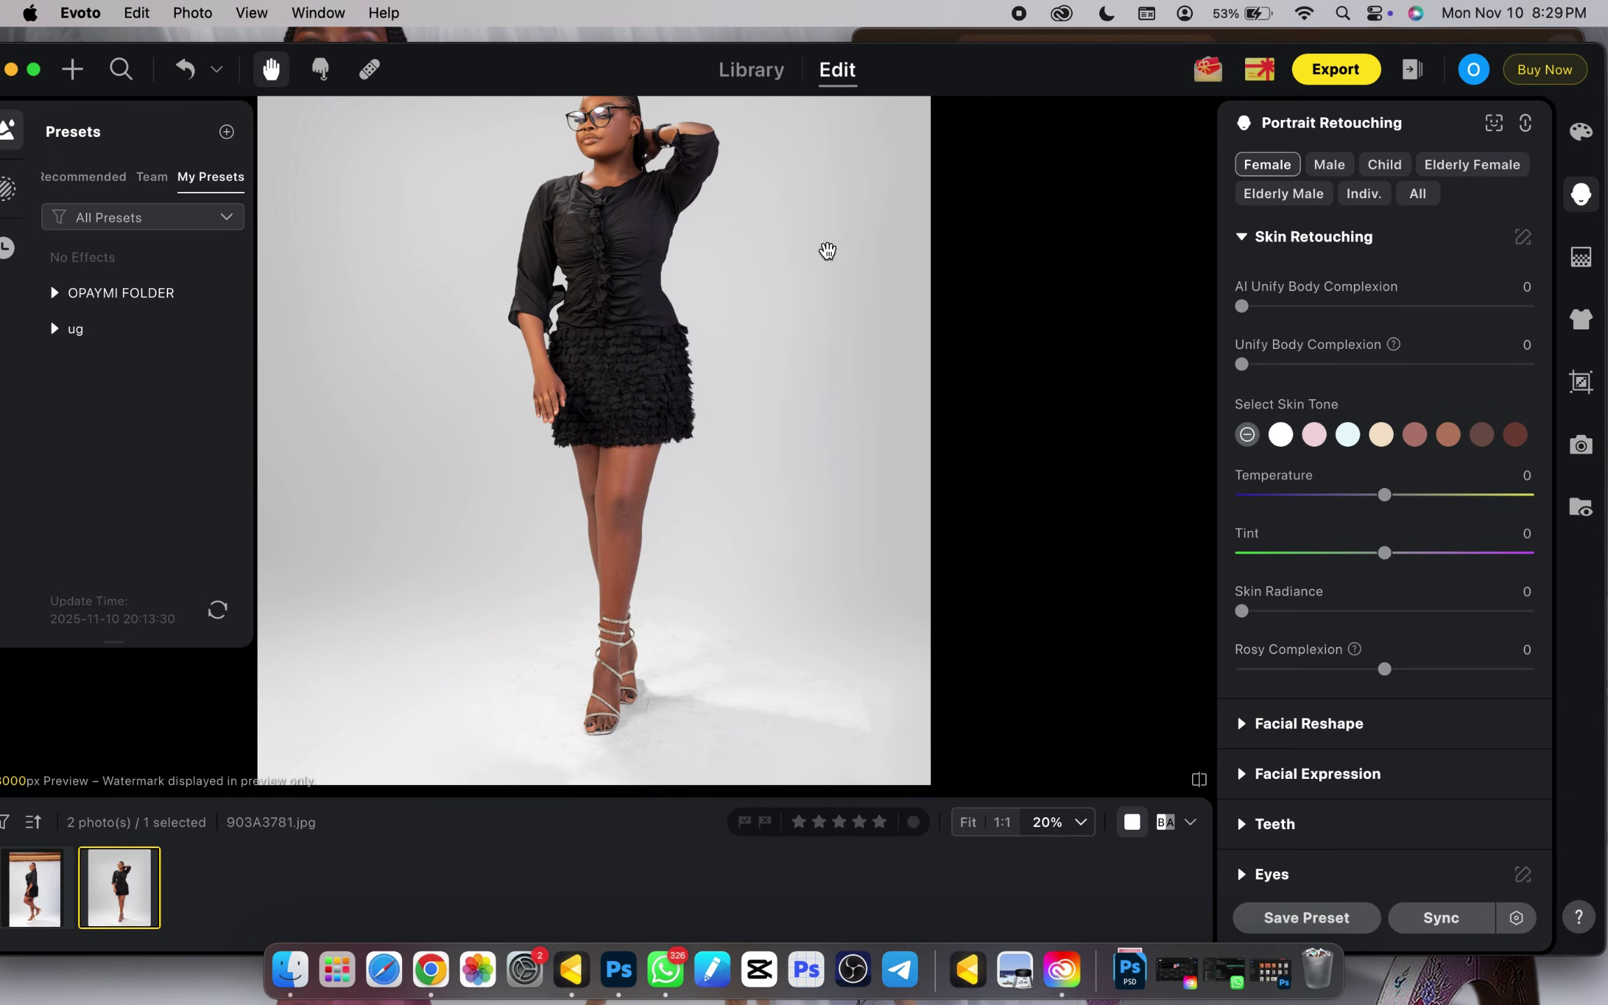
key("super+minus")
key("super+equal")
Try the Brown03 and Gray02 recommended backdrops, then settle on the dark Fabric02 texture.
left_click(1581, 262)
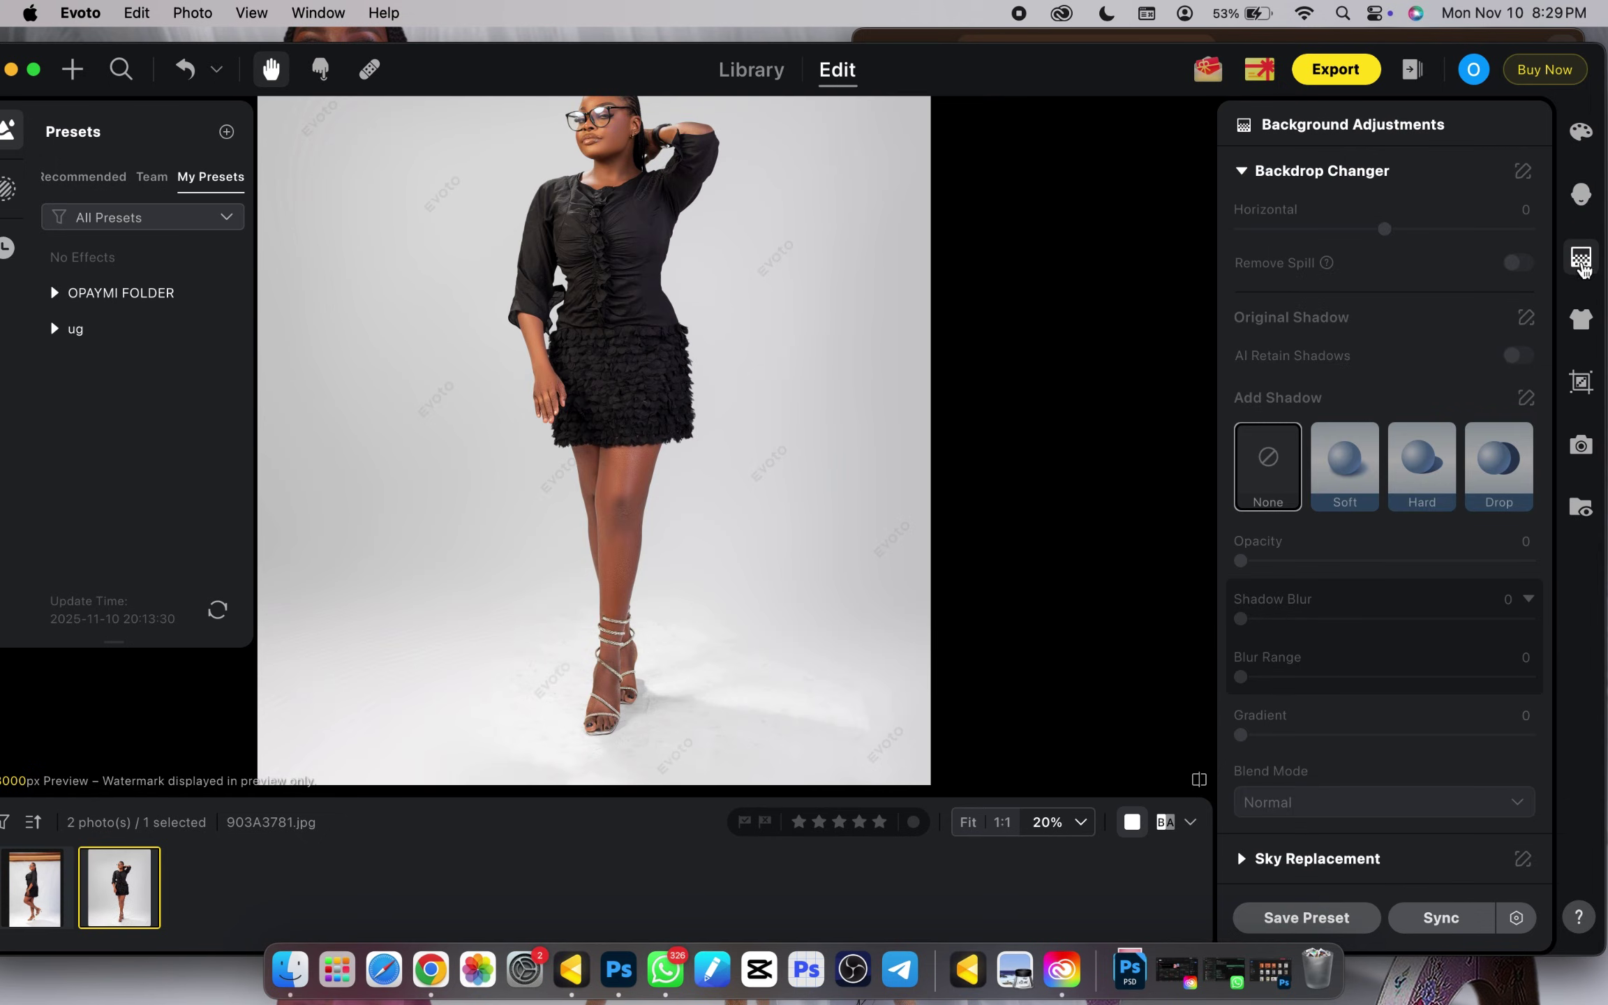
left_click(1580, 197)
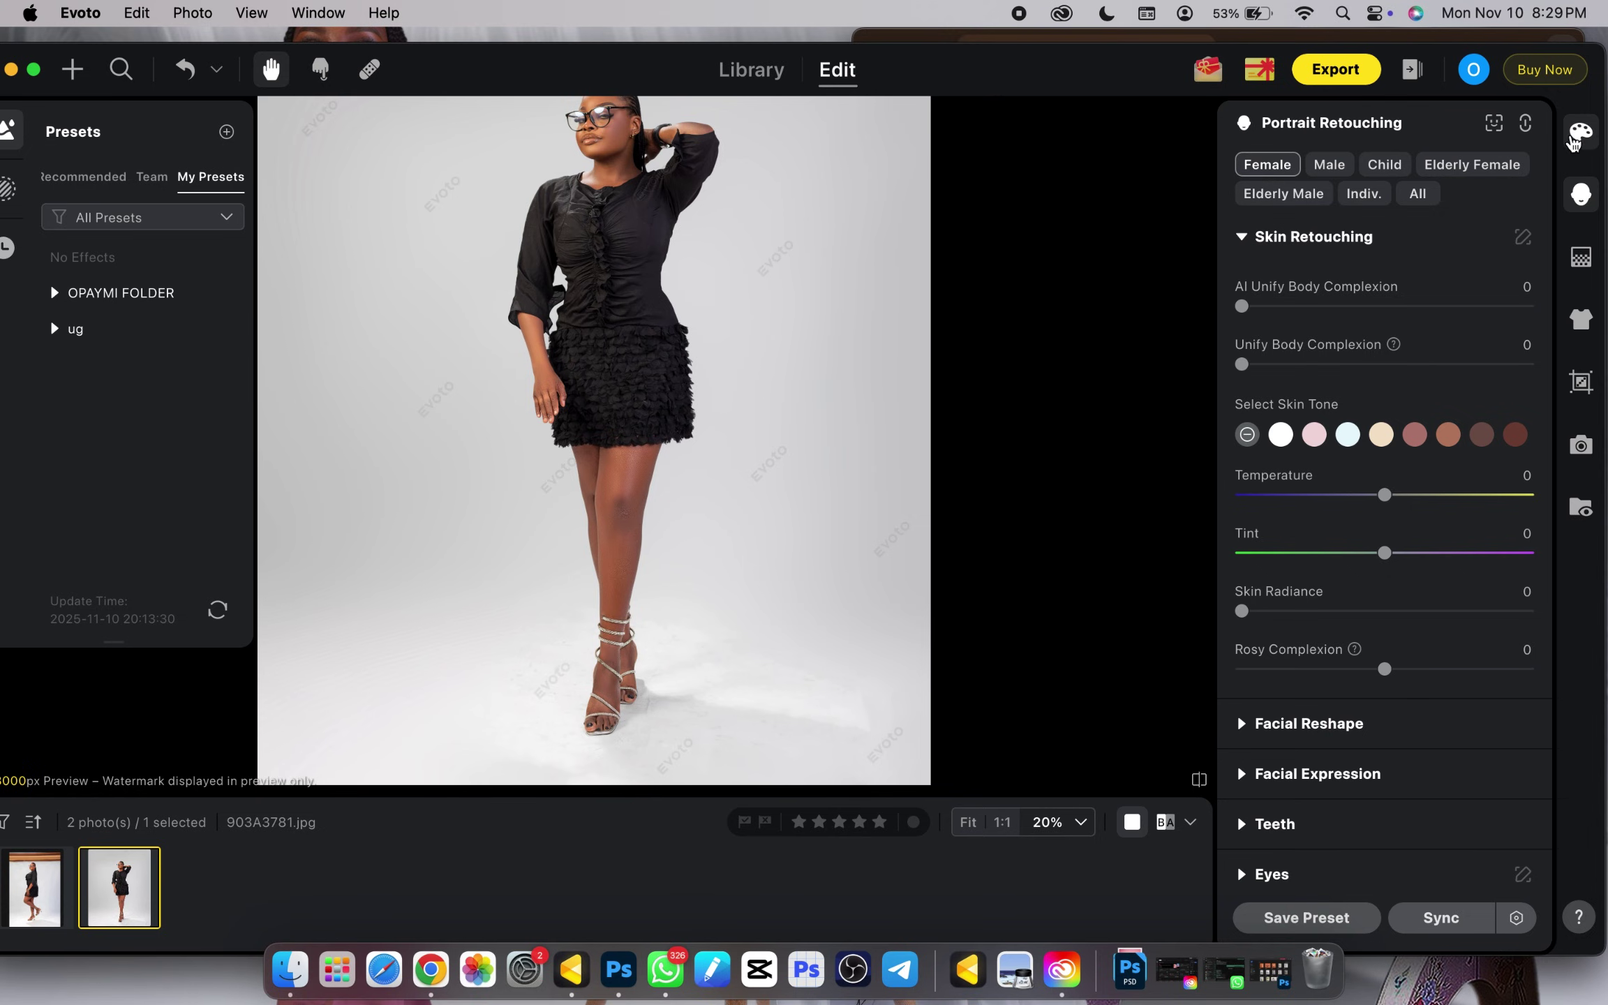
left_click(1581, 130)
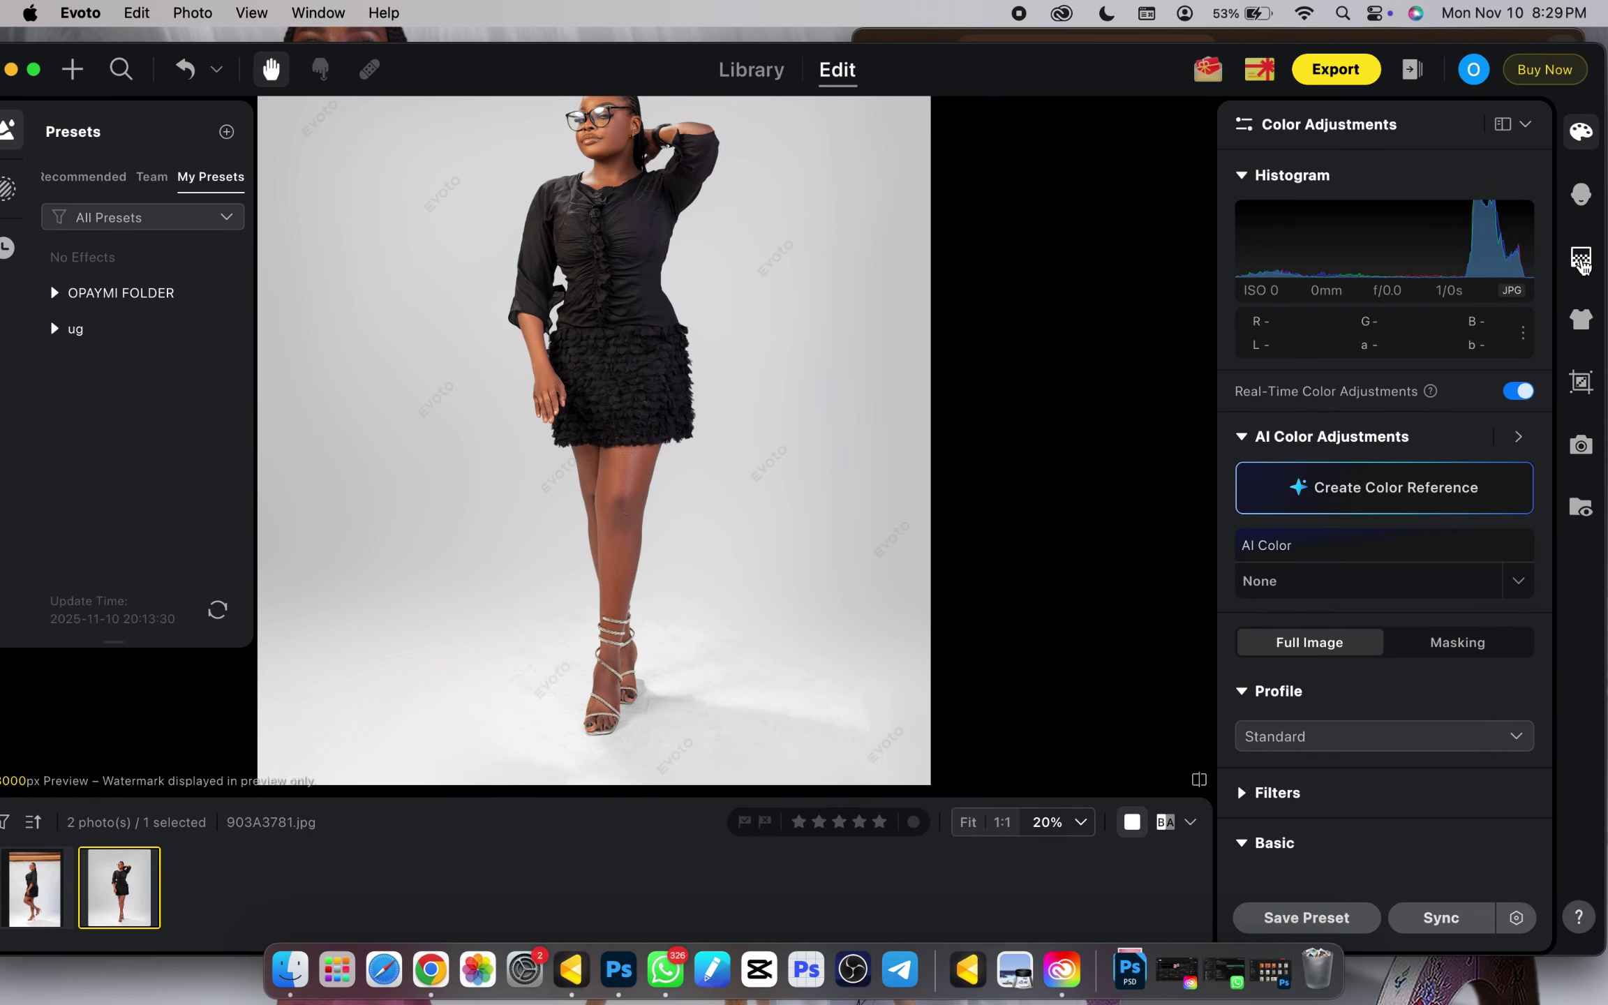
left_click(1581, 258)
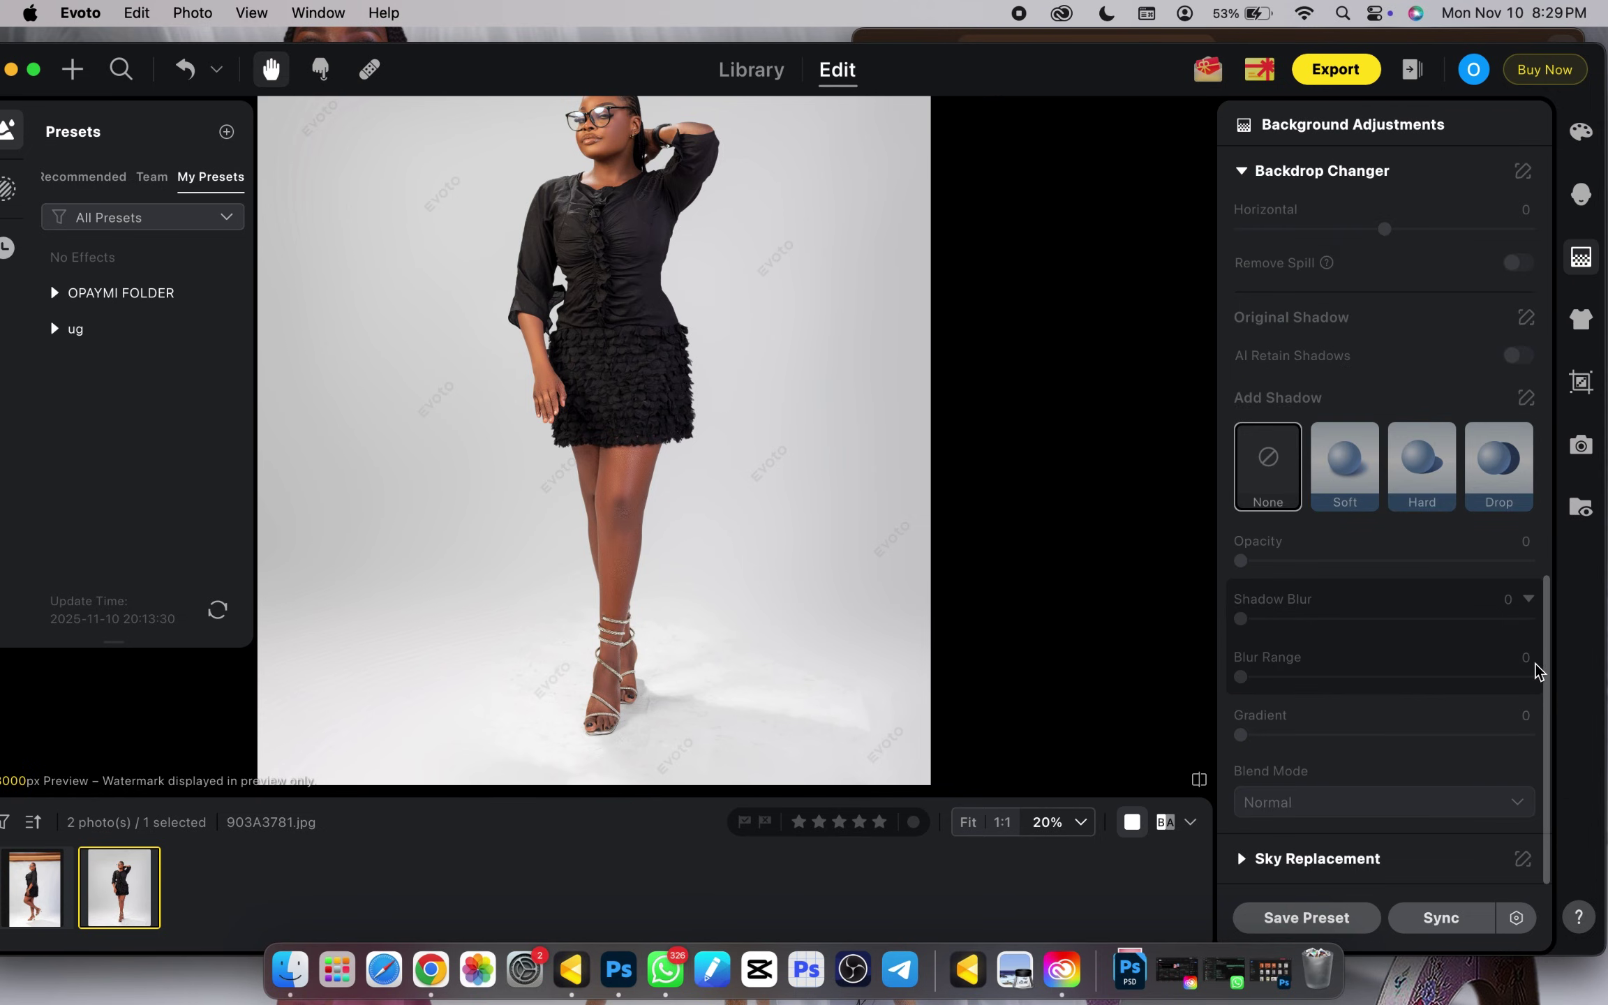
left_click_drag(1547, 657, 1505, 269)
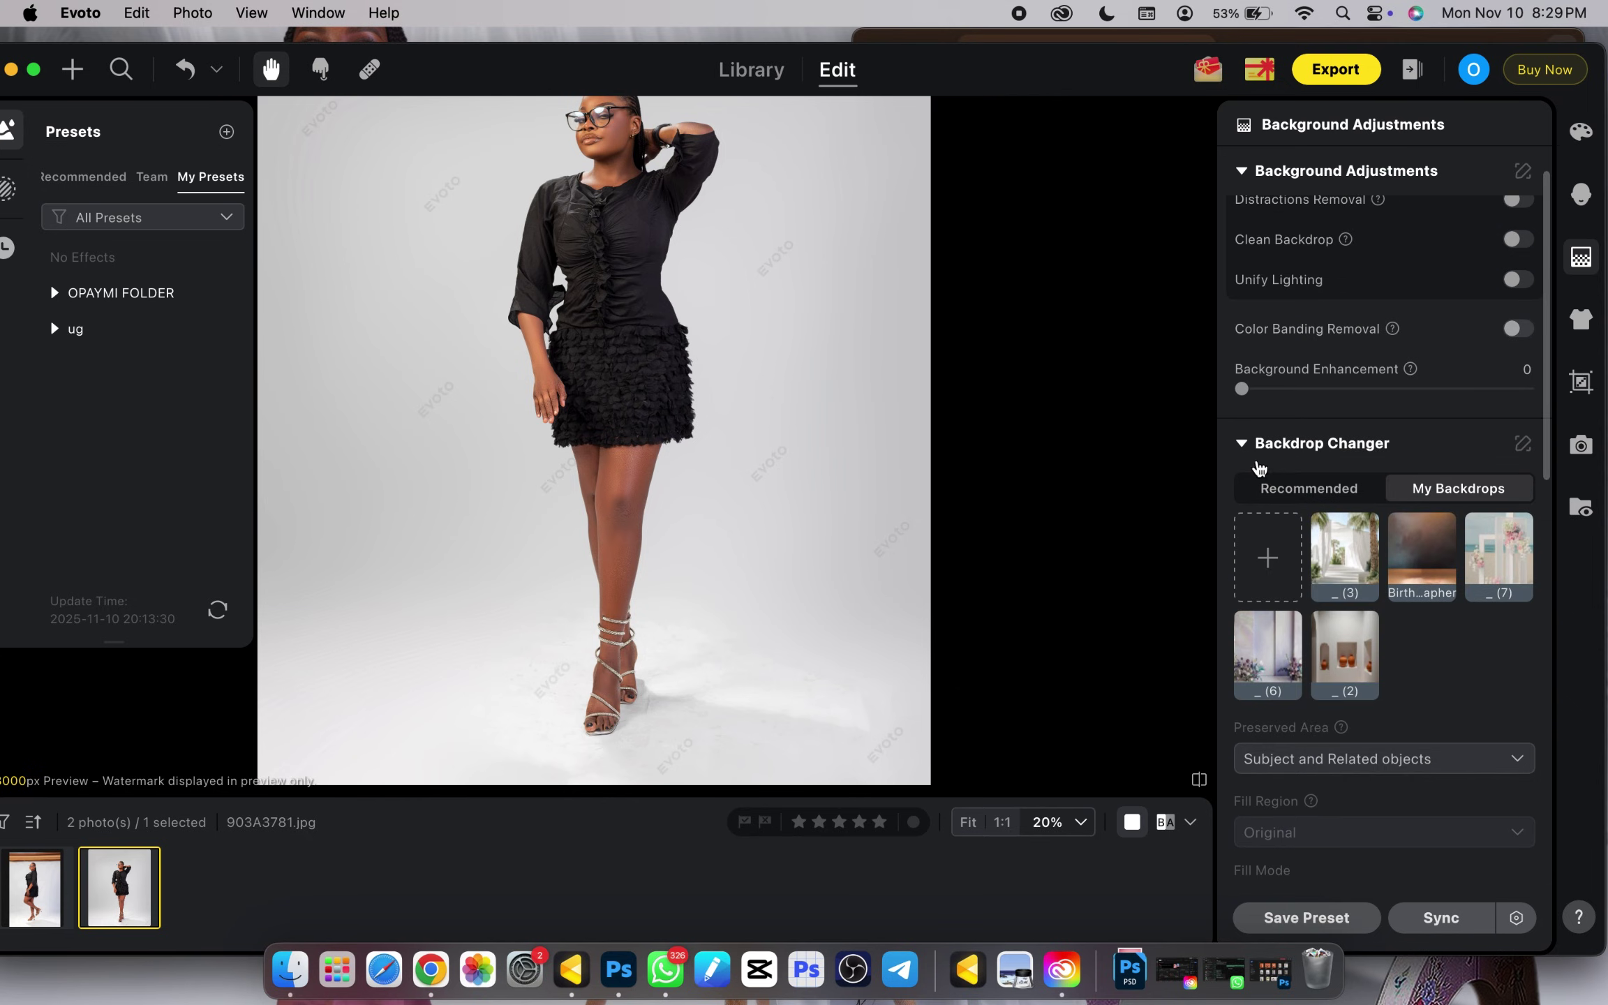
left_click(1307, 490)
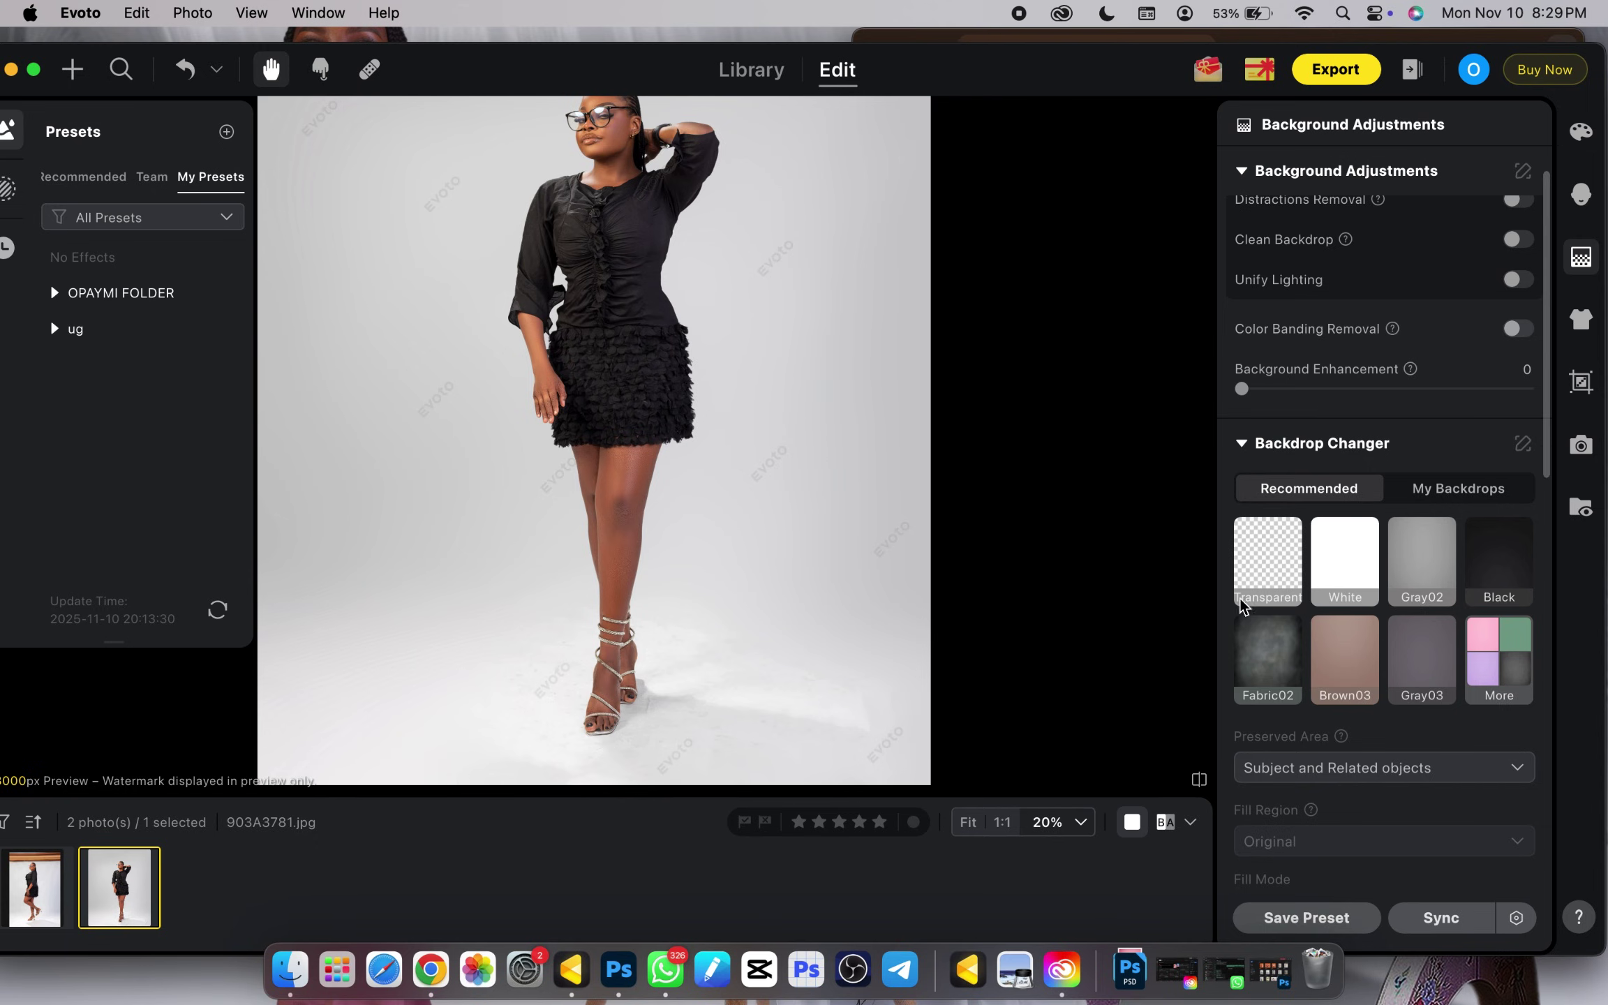
left_click(1344, 656)
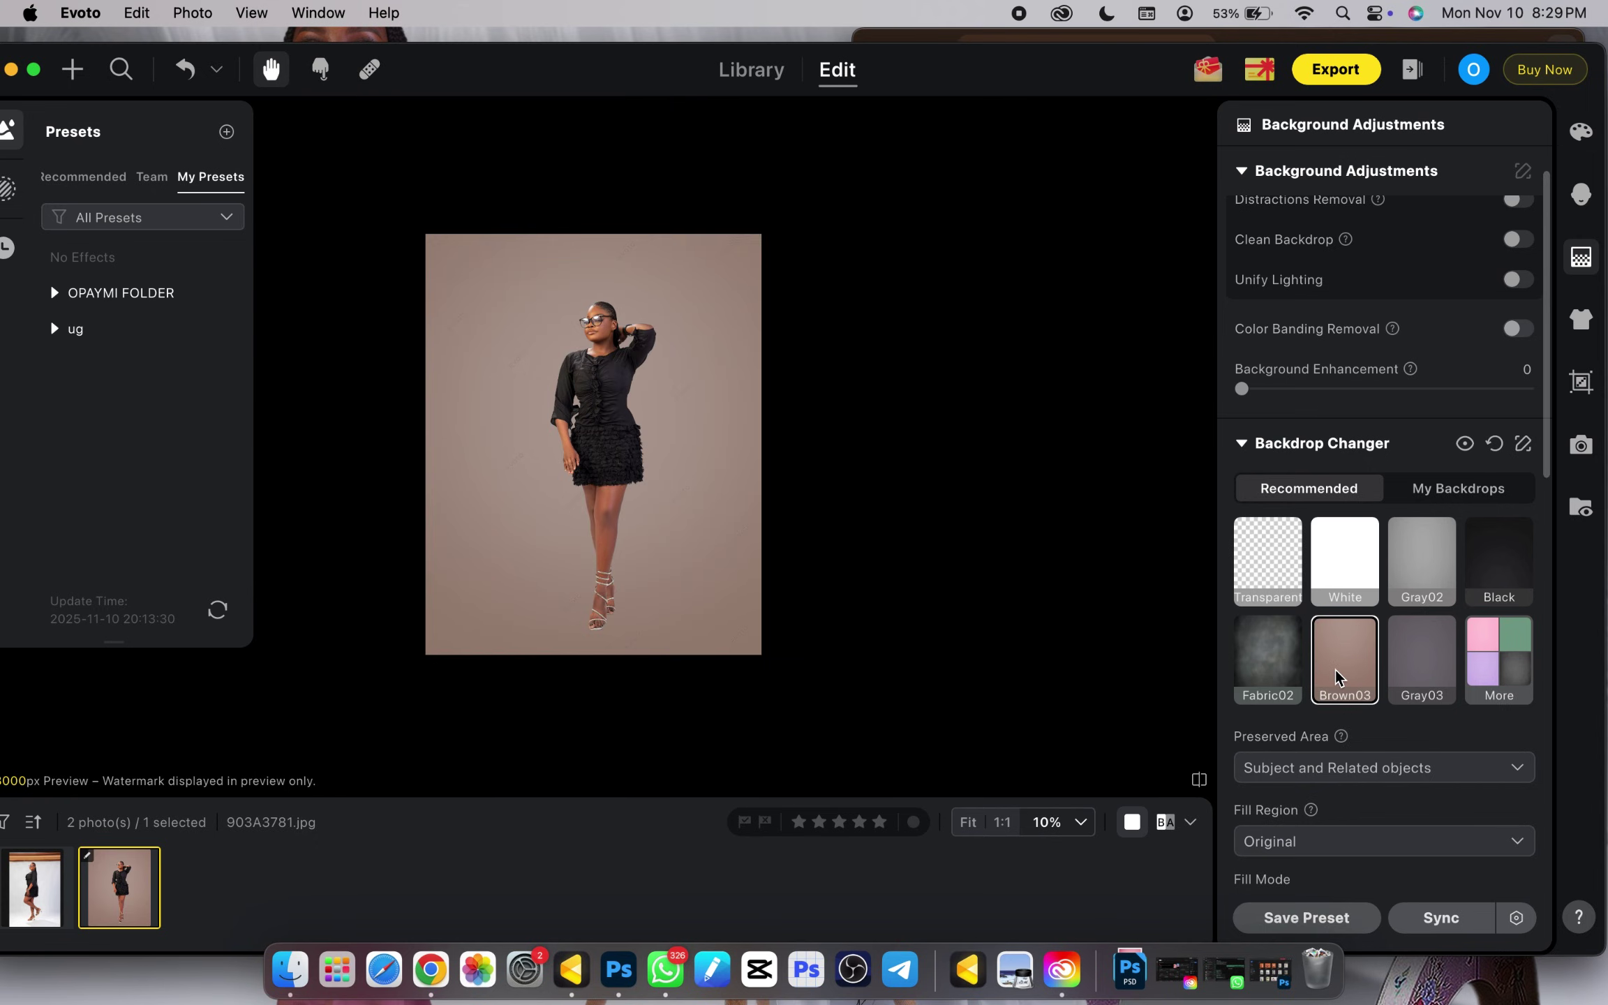
left_click(1409, 595)
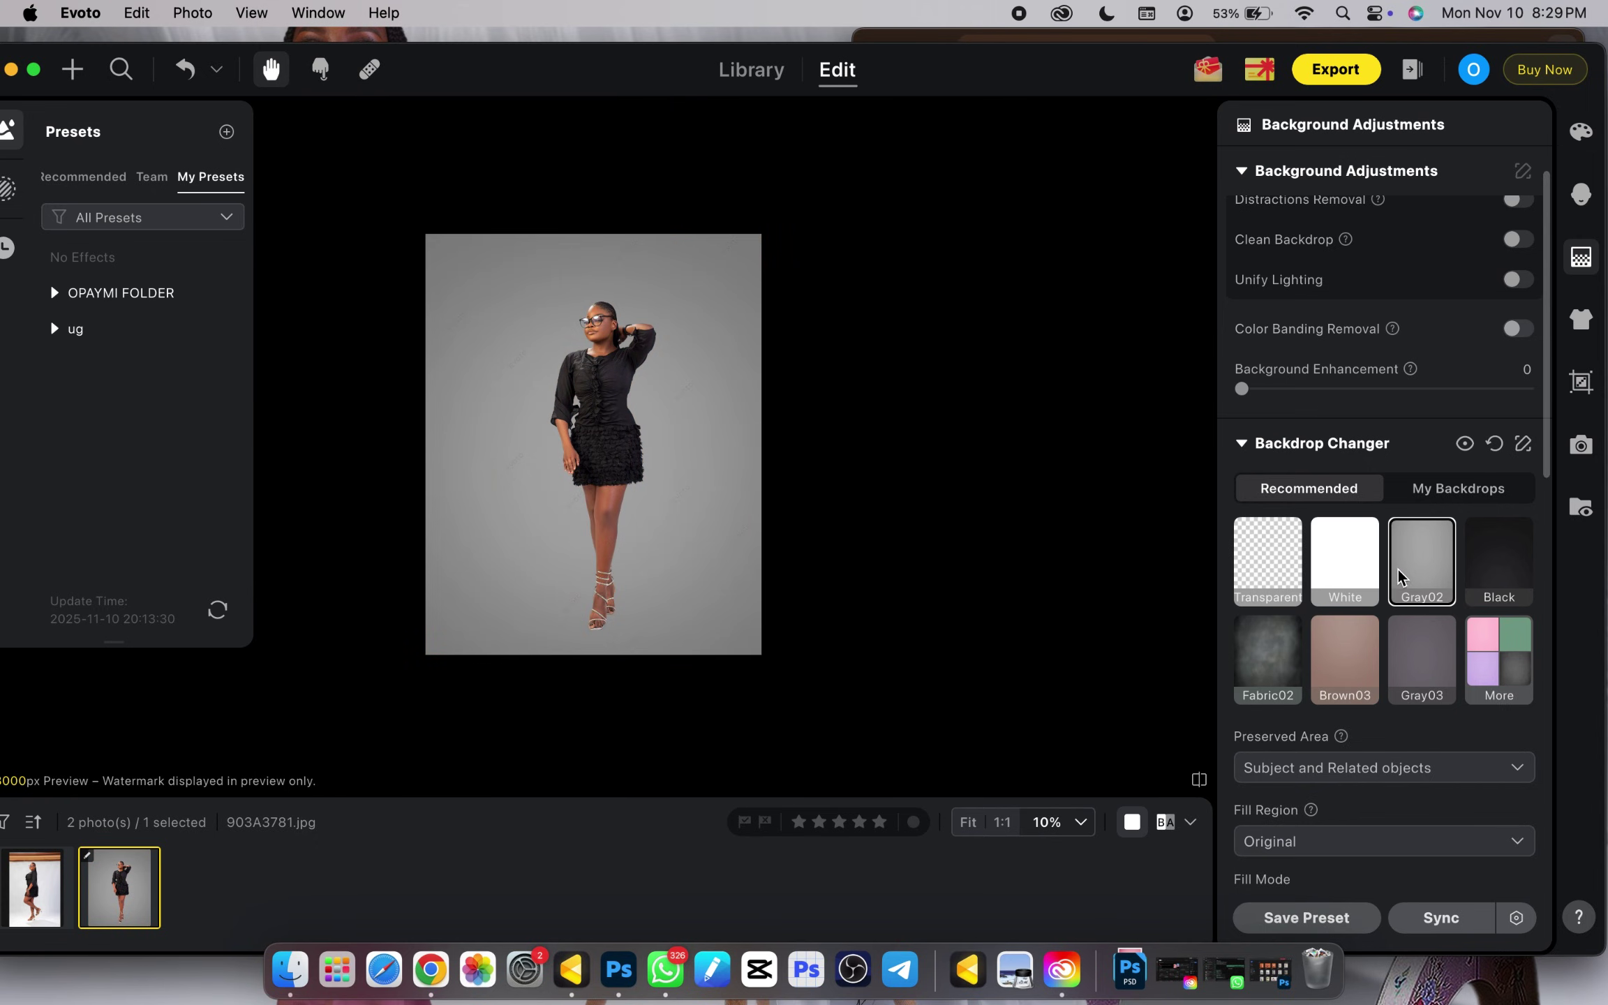
left_click(1264, 667)
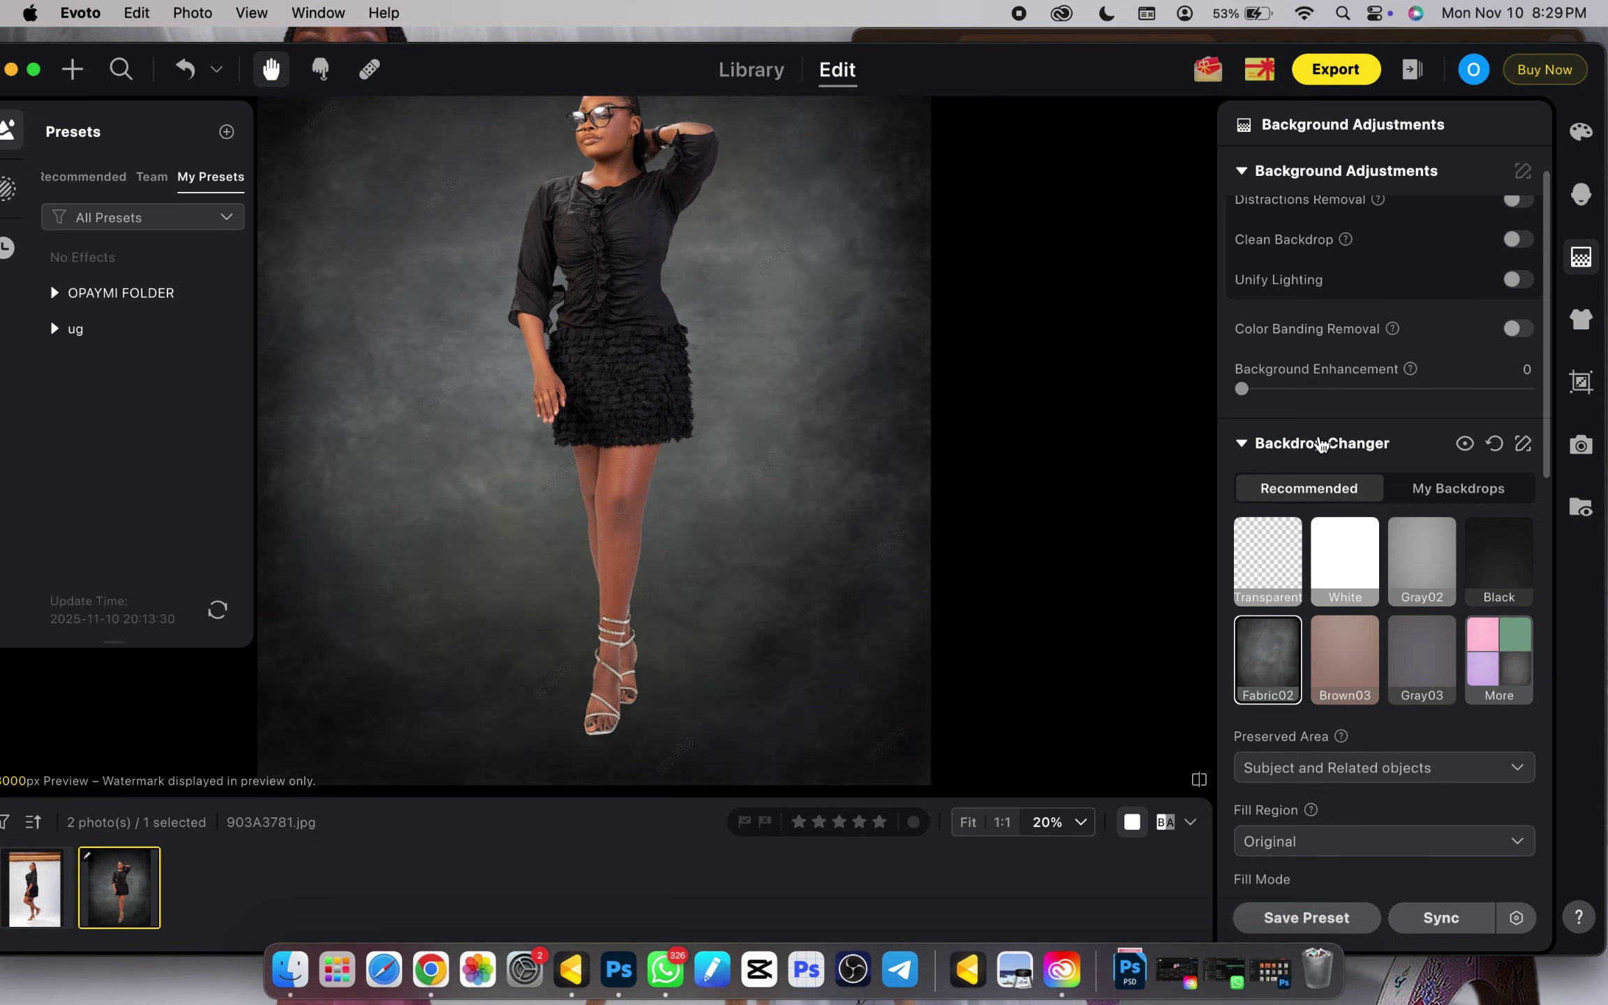
left_click(1448, 493)
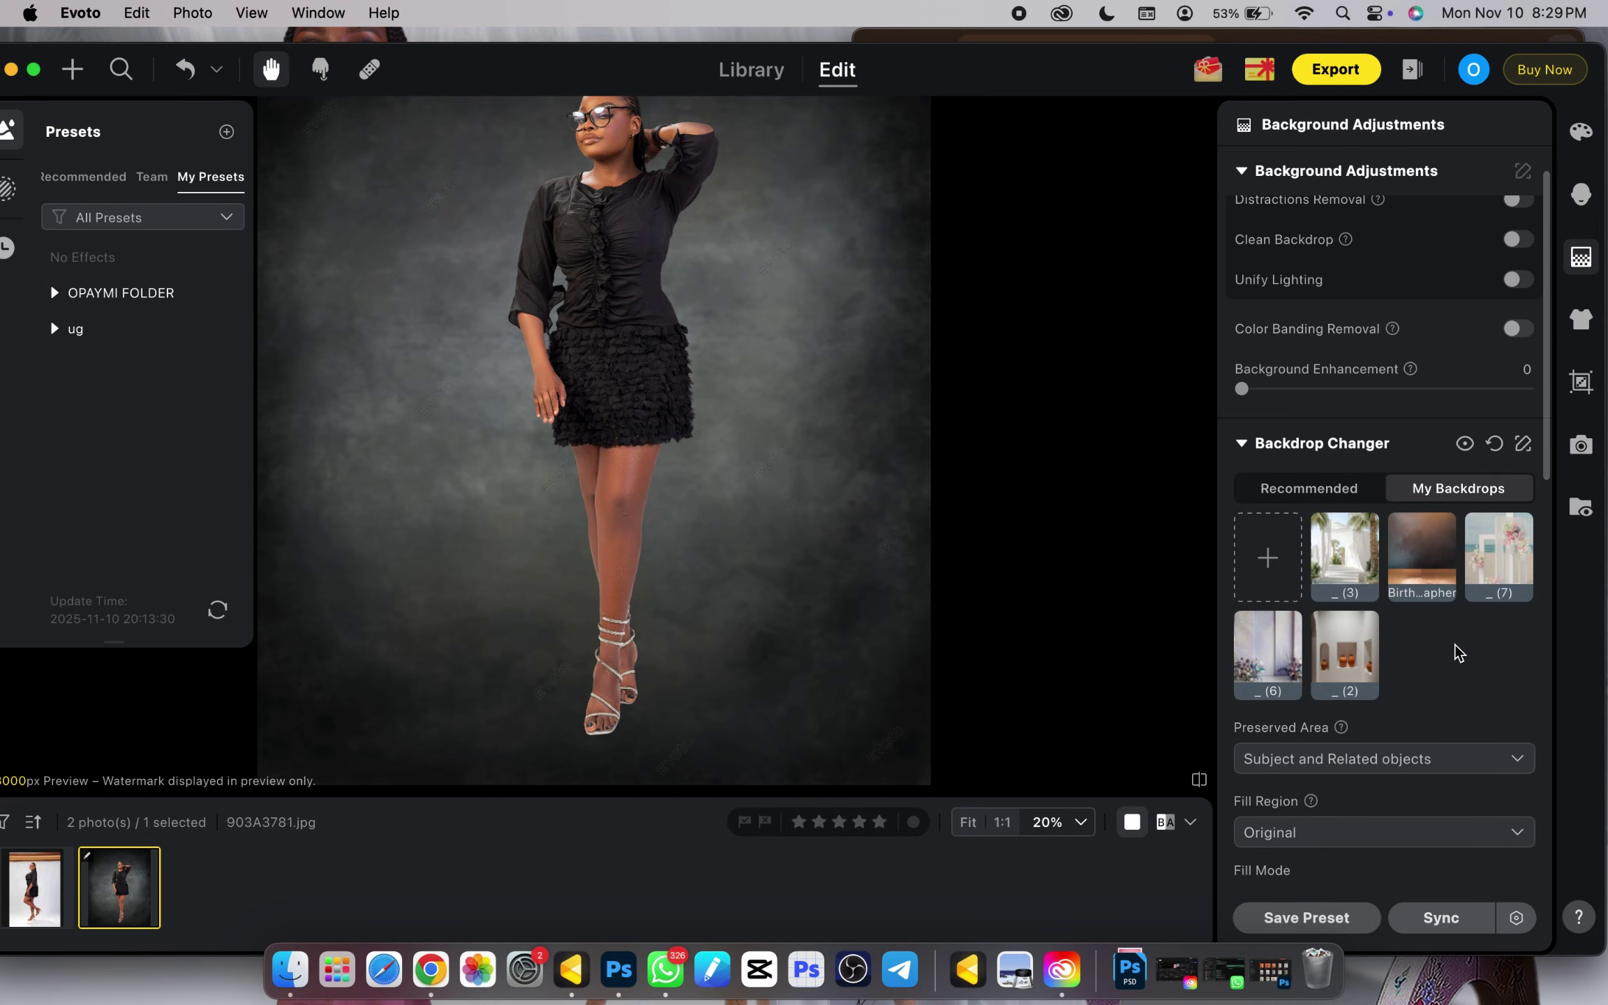
Import _ (8).jpeg from Downloads into My Backdrops as a custom backdrop.
left_click(1267, 569)
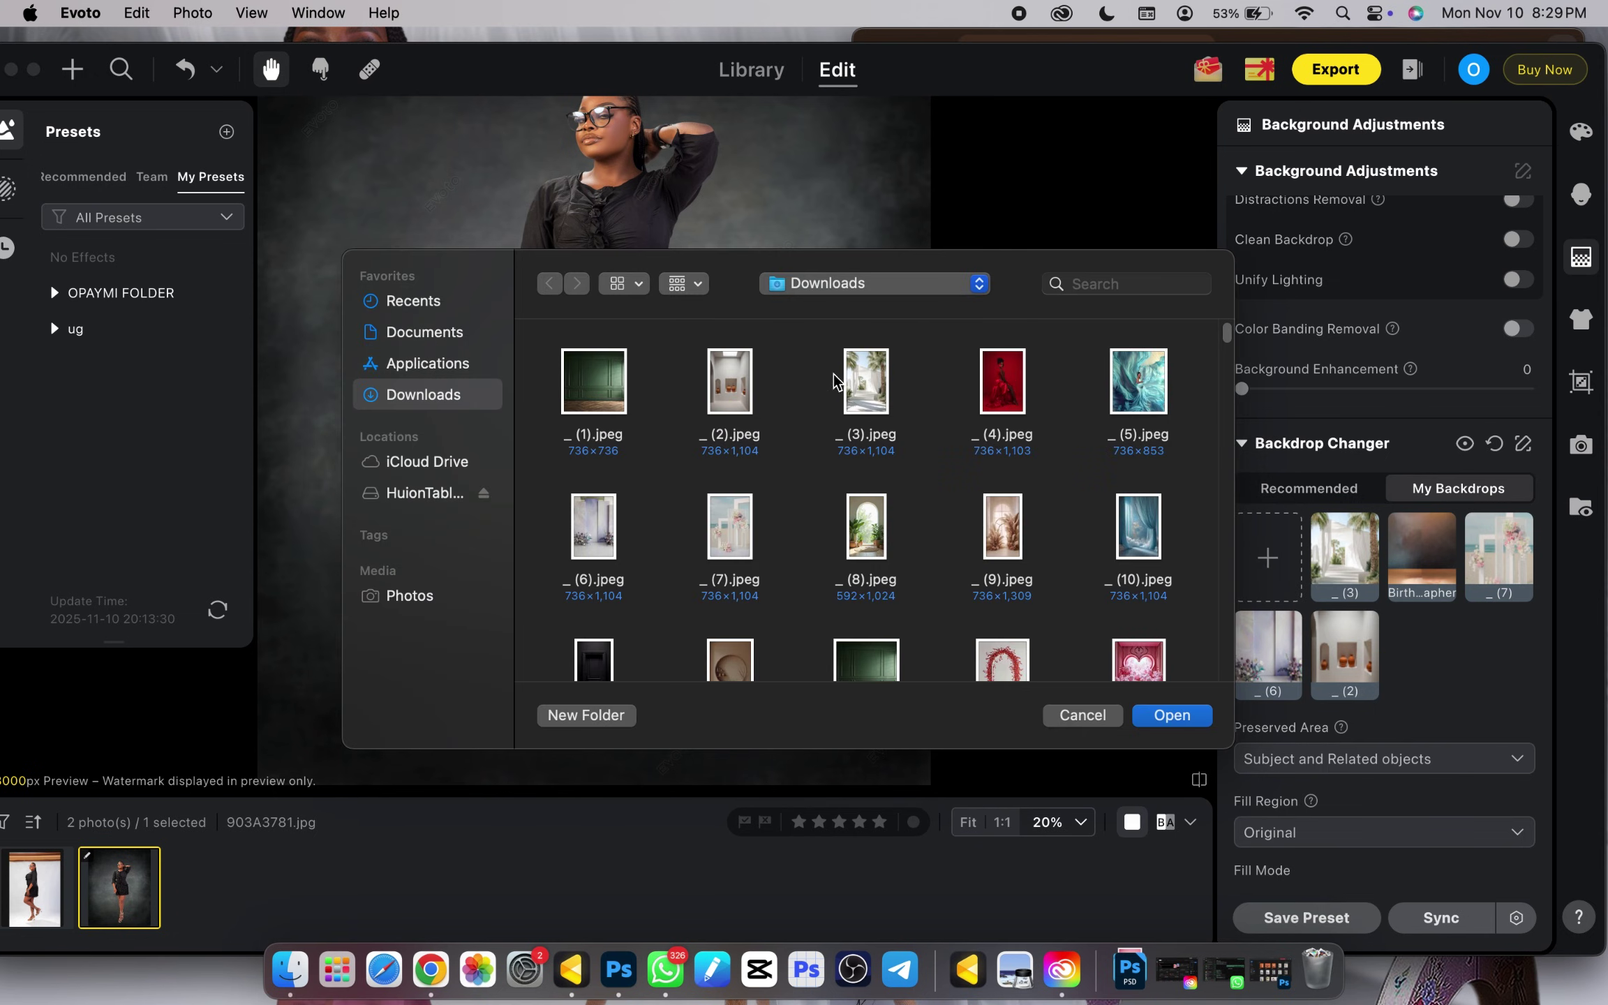
scroll(869, 457, "down", 3)
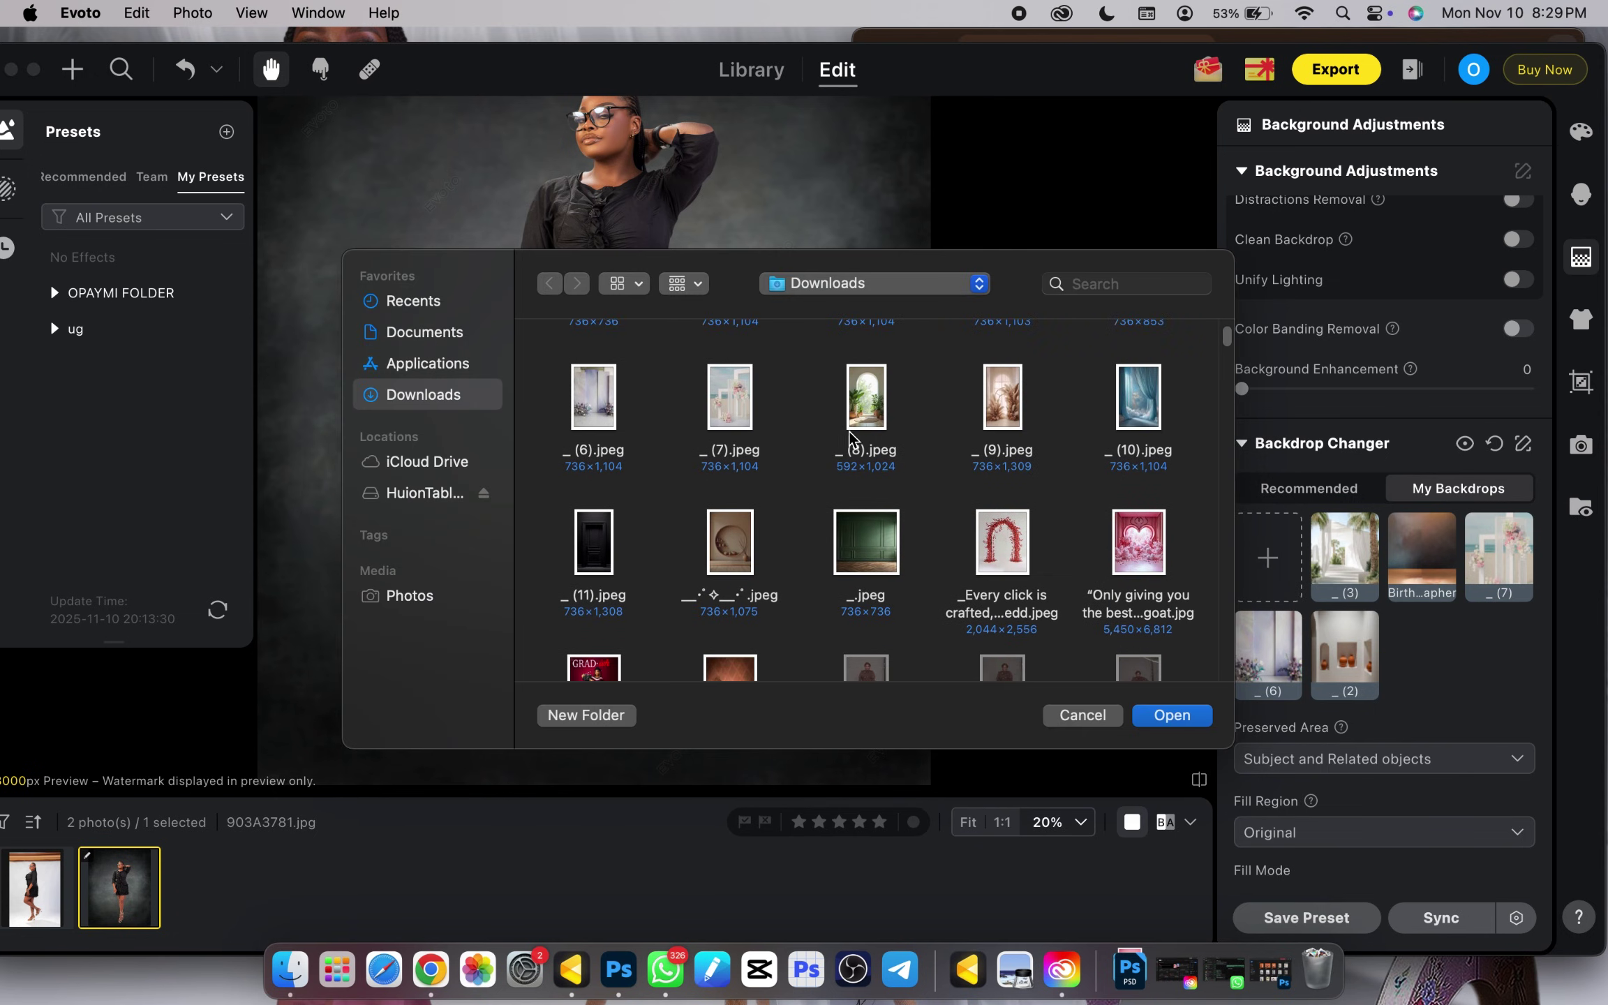
scroll(849, 388, "down", 1)
left_click(848, 387)
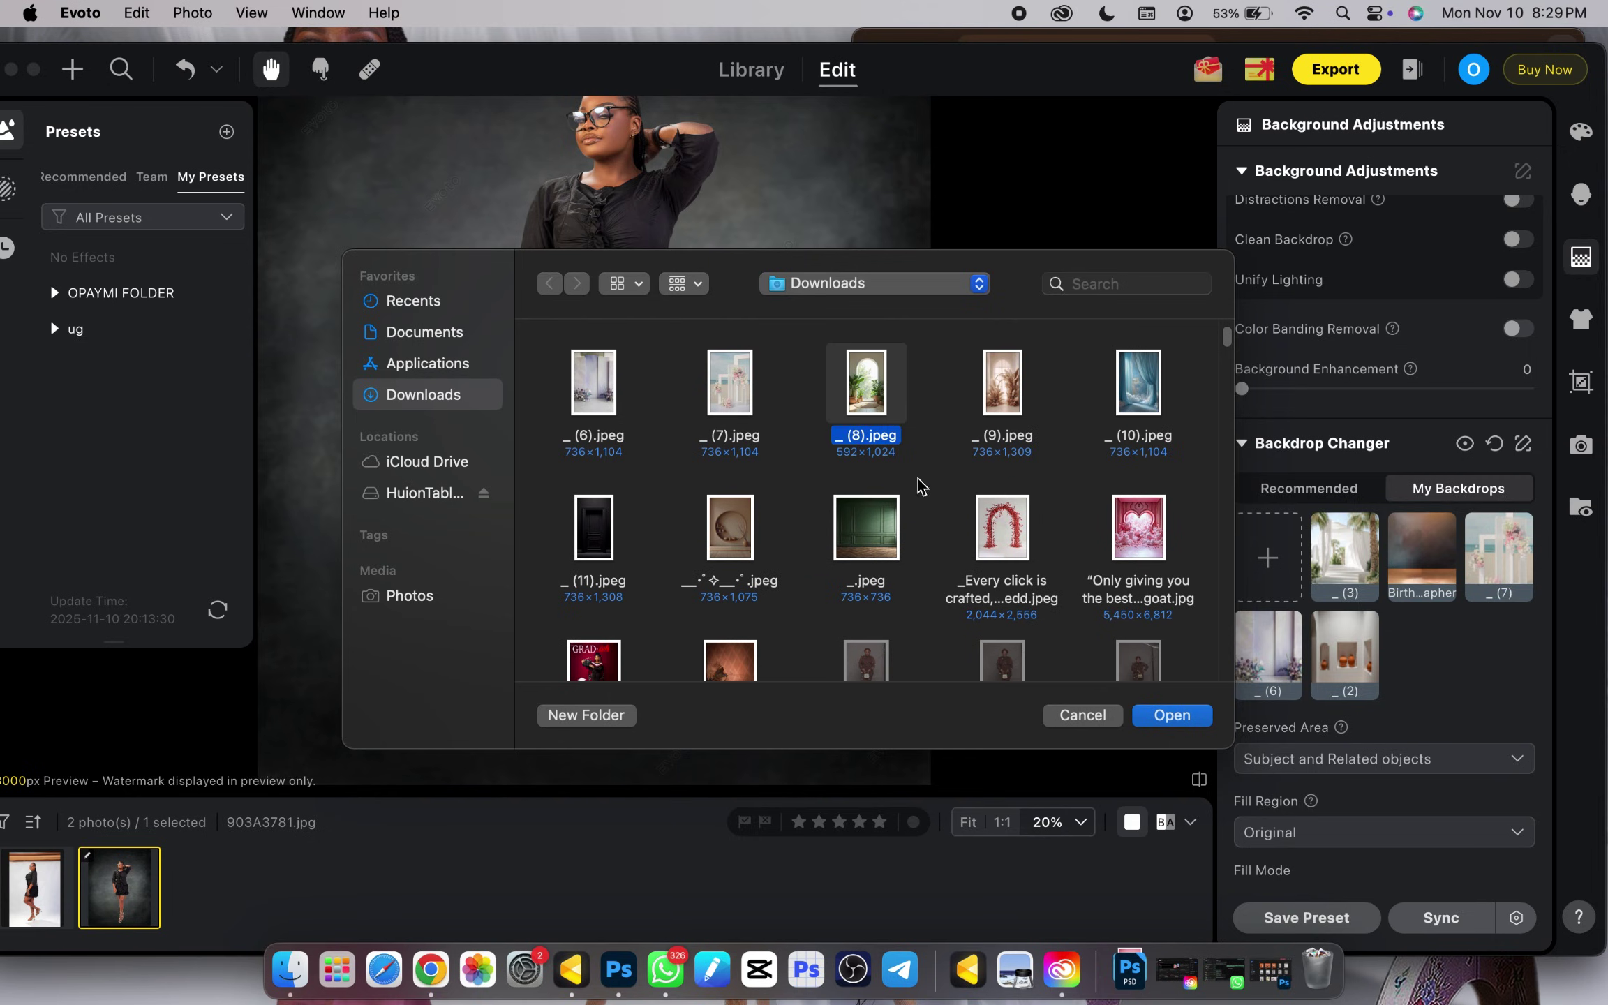
left_click(1141, 709)
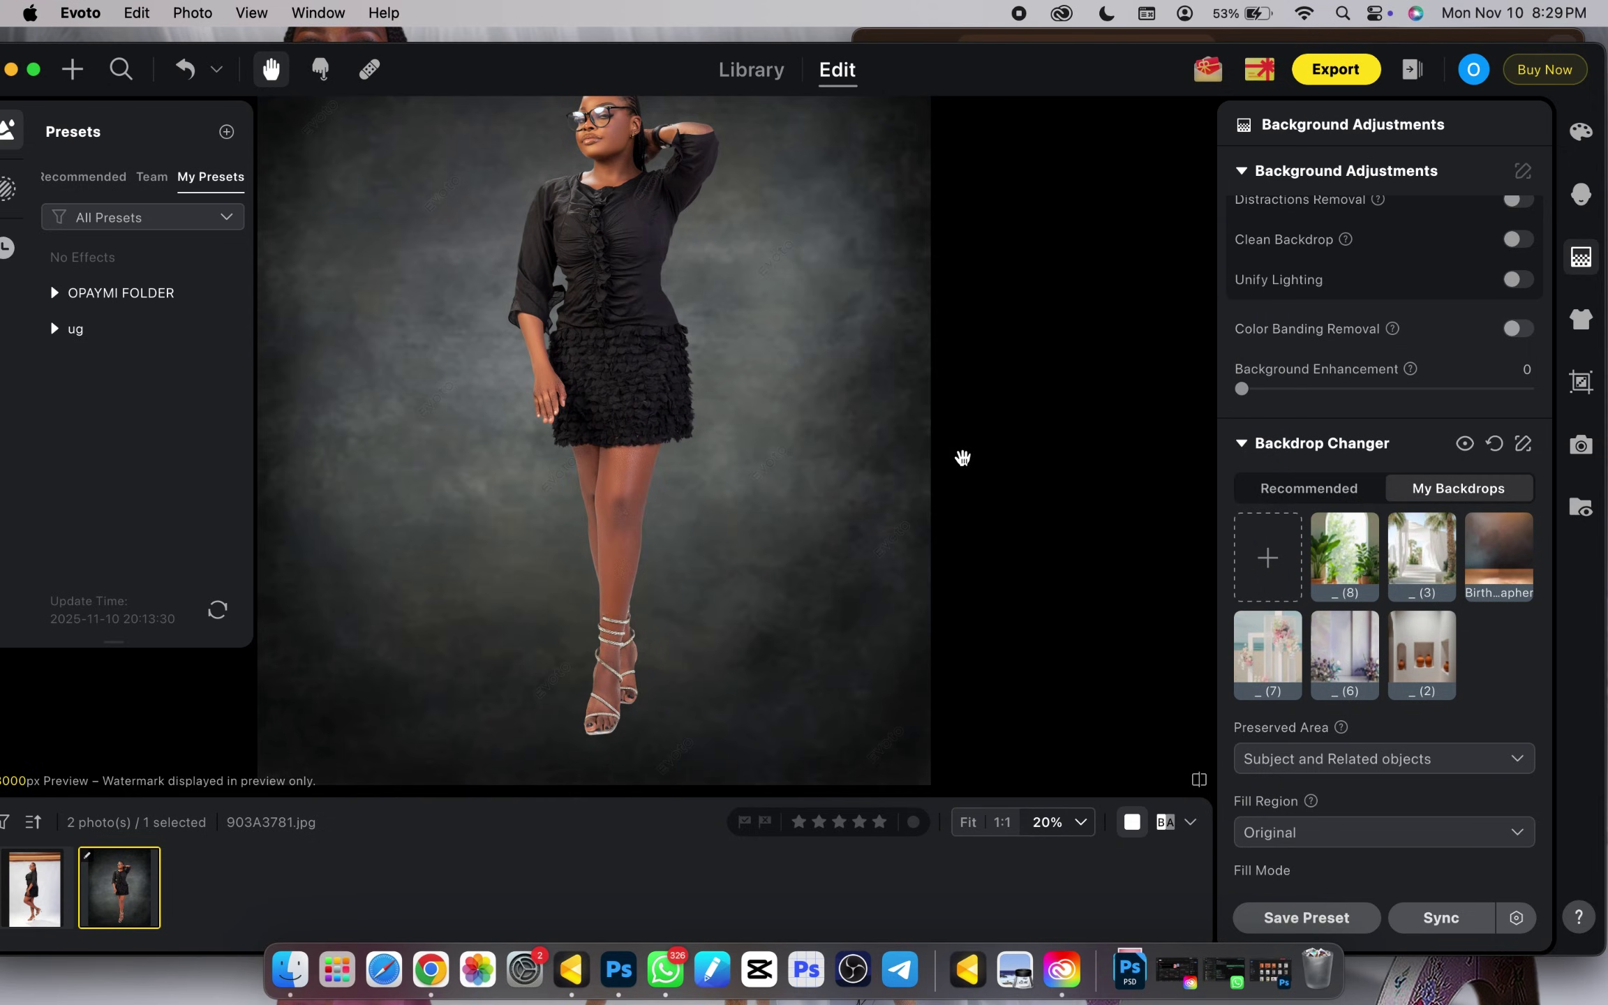
scroll(963, 457, "down", 2)
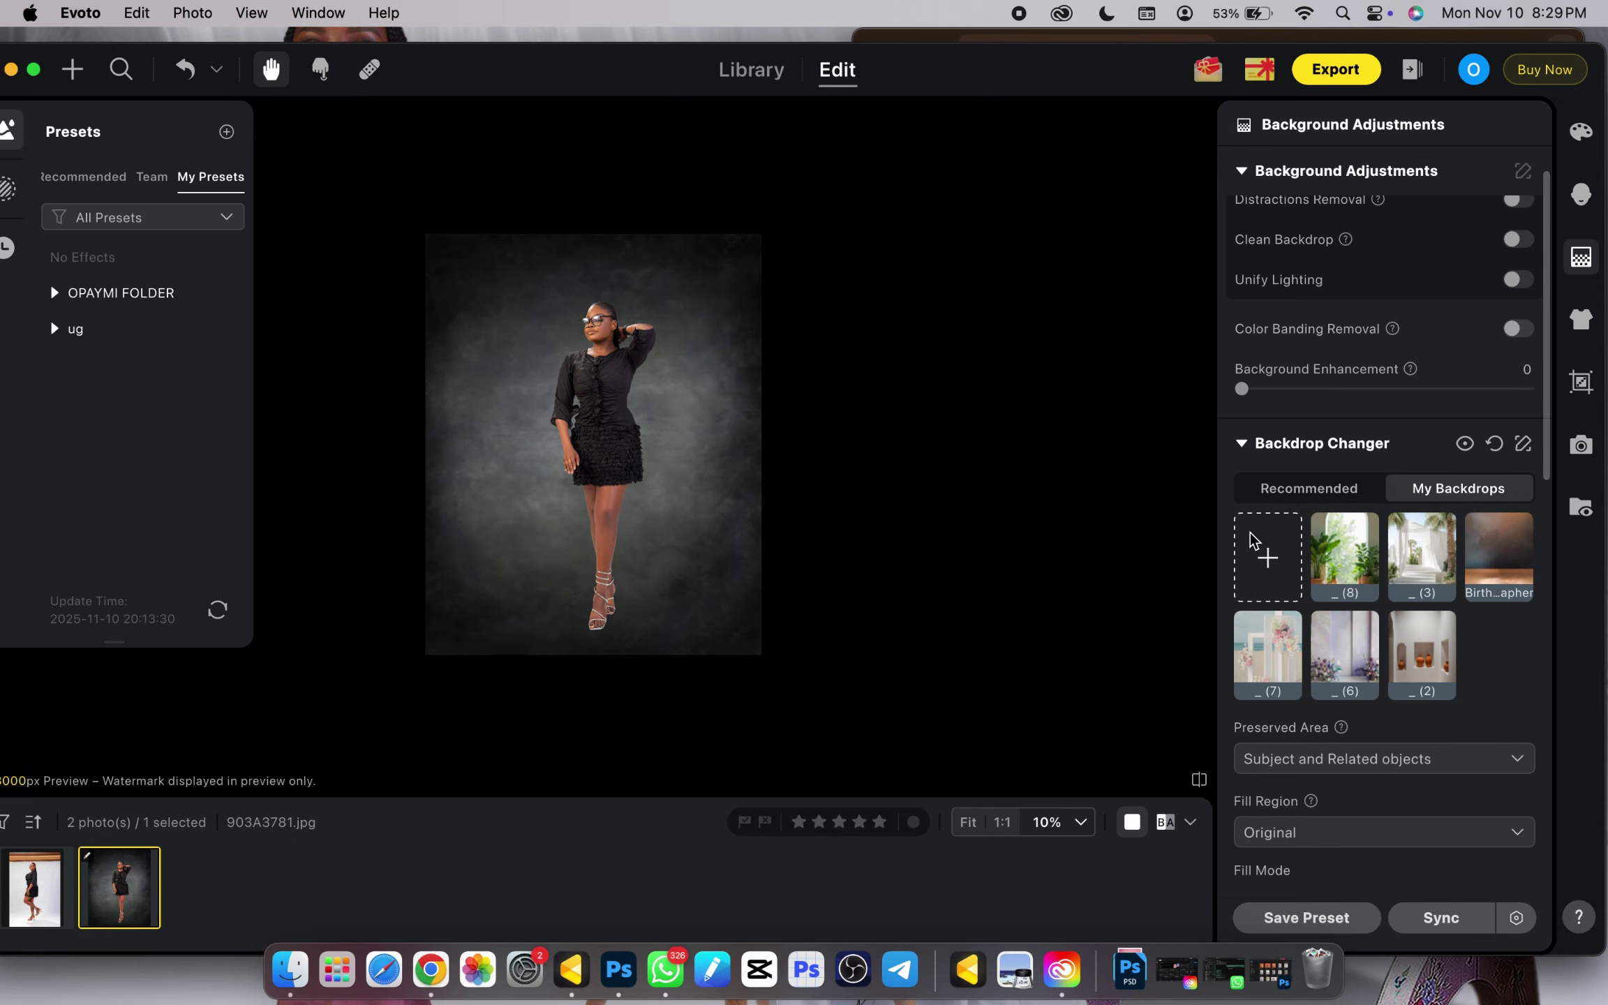
Show before and after side by side and apply the _ (3) palm-garden backdrop.
left_click(1170, 829)
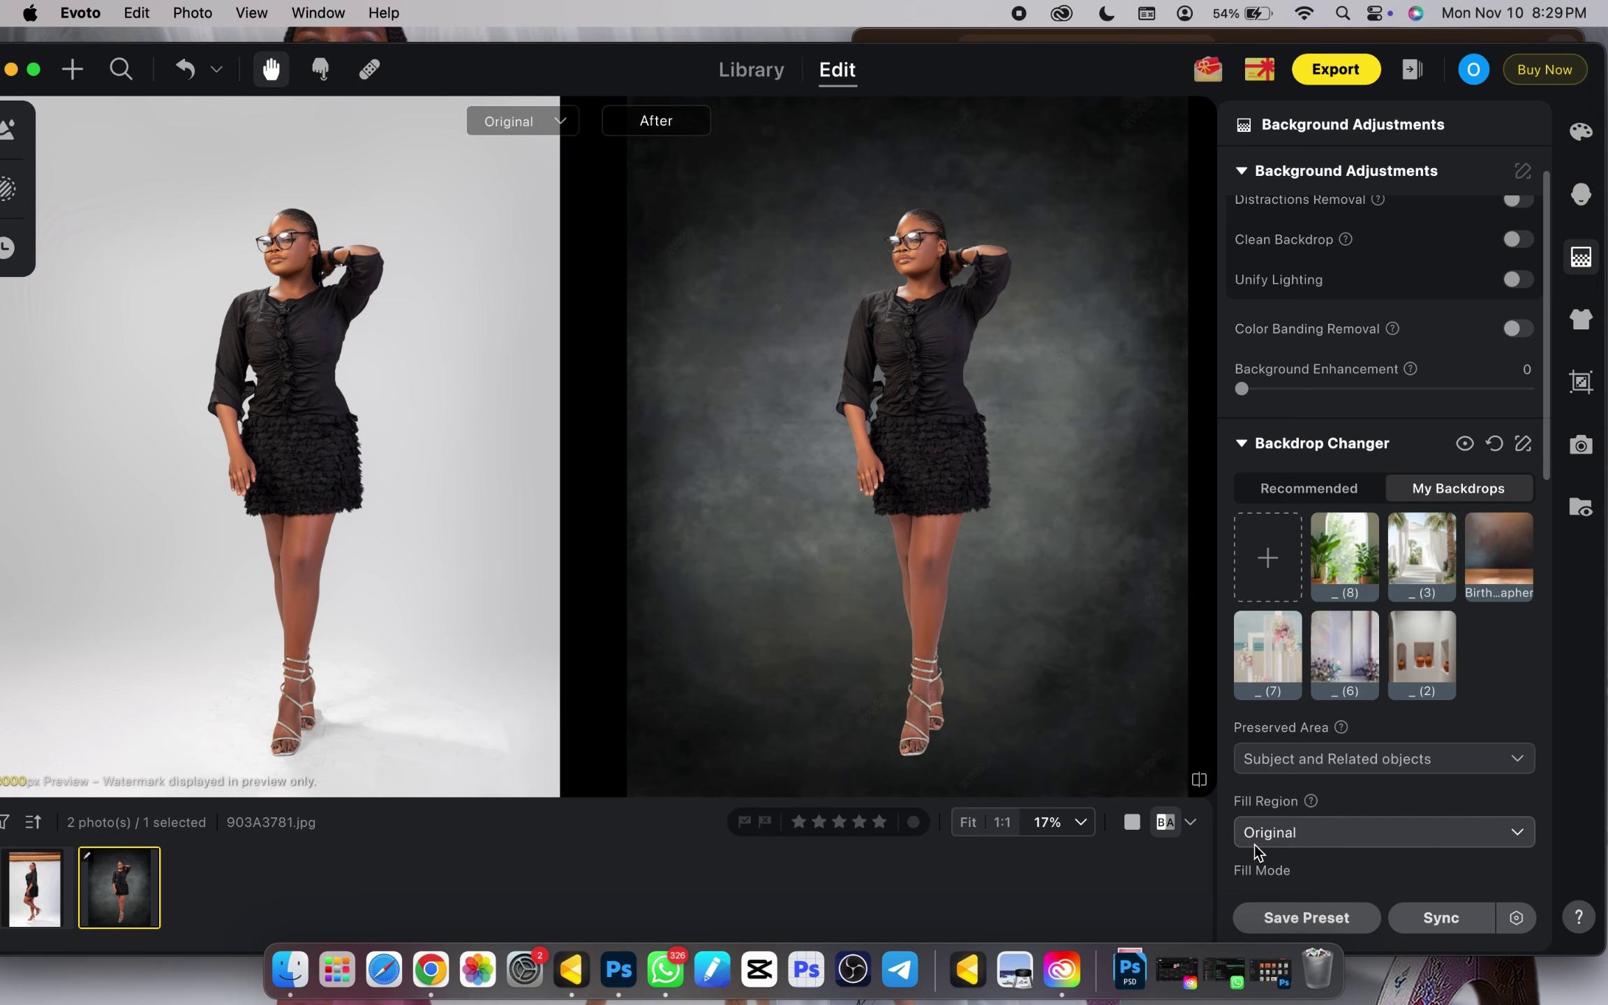
left_click(1413, 559)
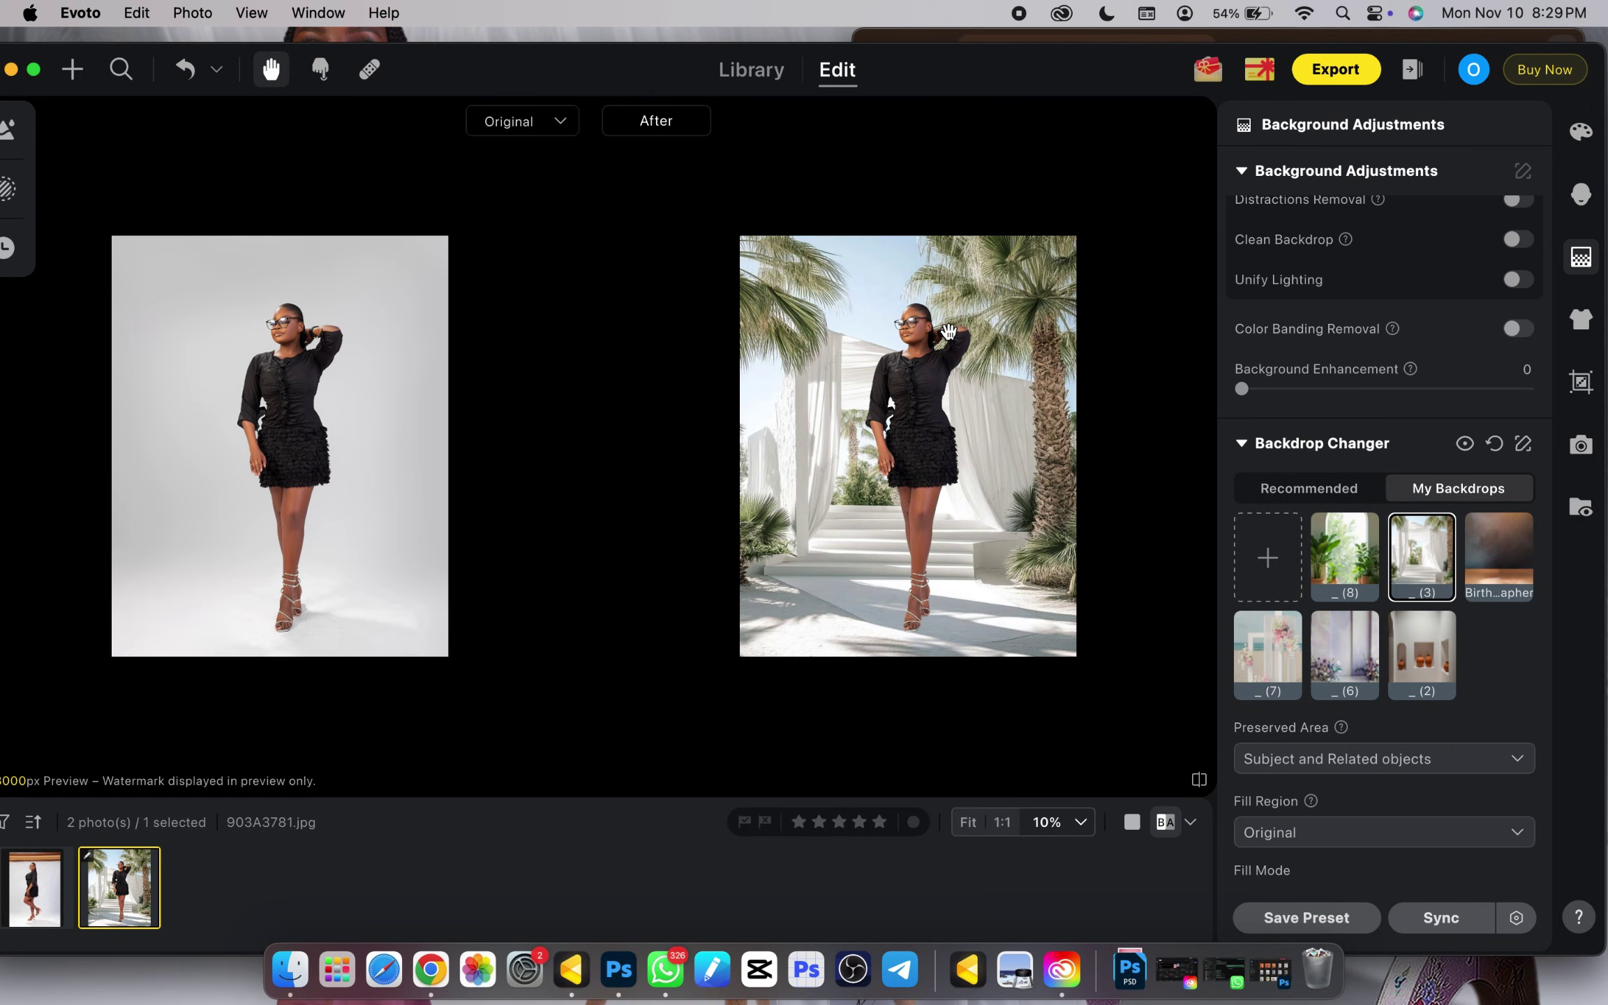
left_click(949, 332)
left_click(887, 481)
Scale the palm-garden backdrop to size 27 and offset it to vertical -12, horizontal 1.
scroll(1327, 632, "down", 3)
scroll(1323, 627, "down", 6)
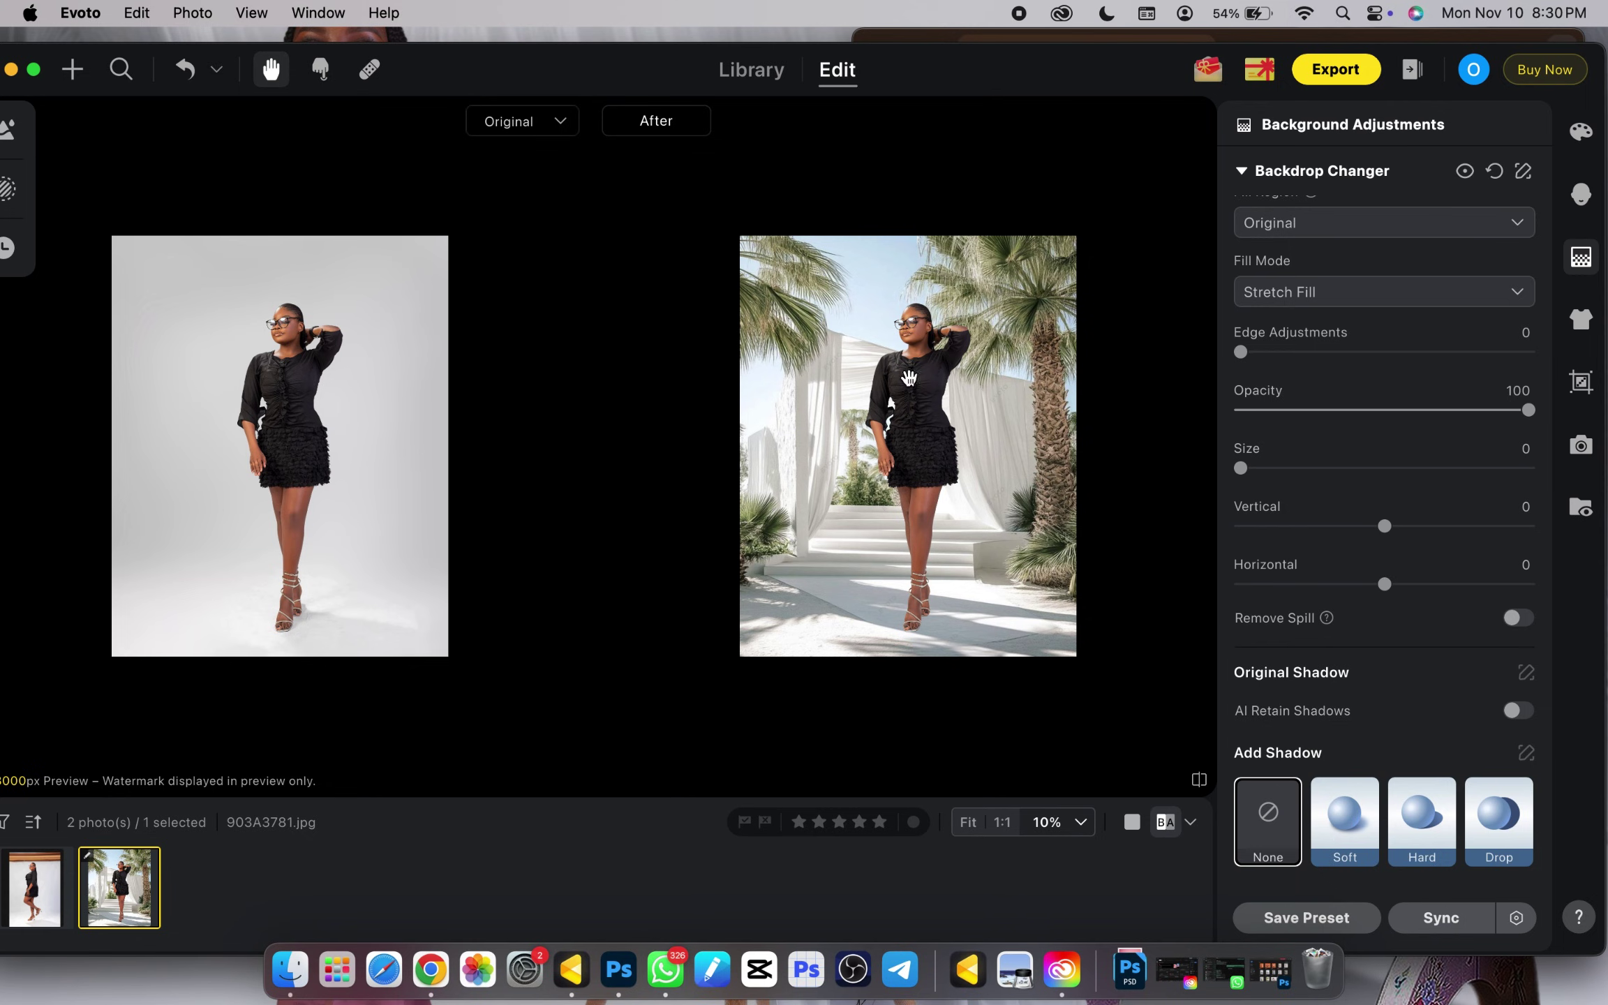
left_click(1246, 469)
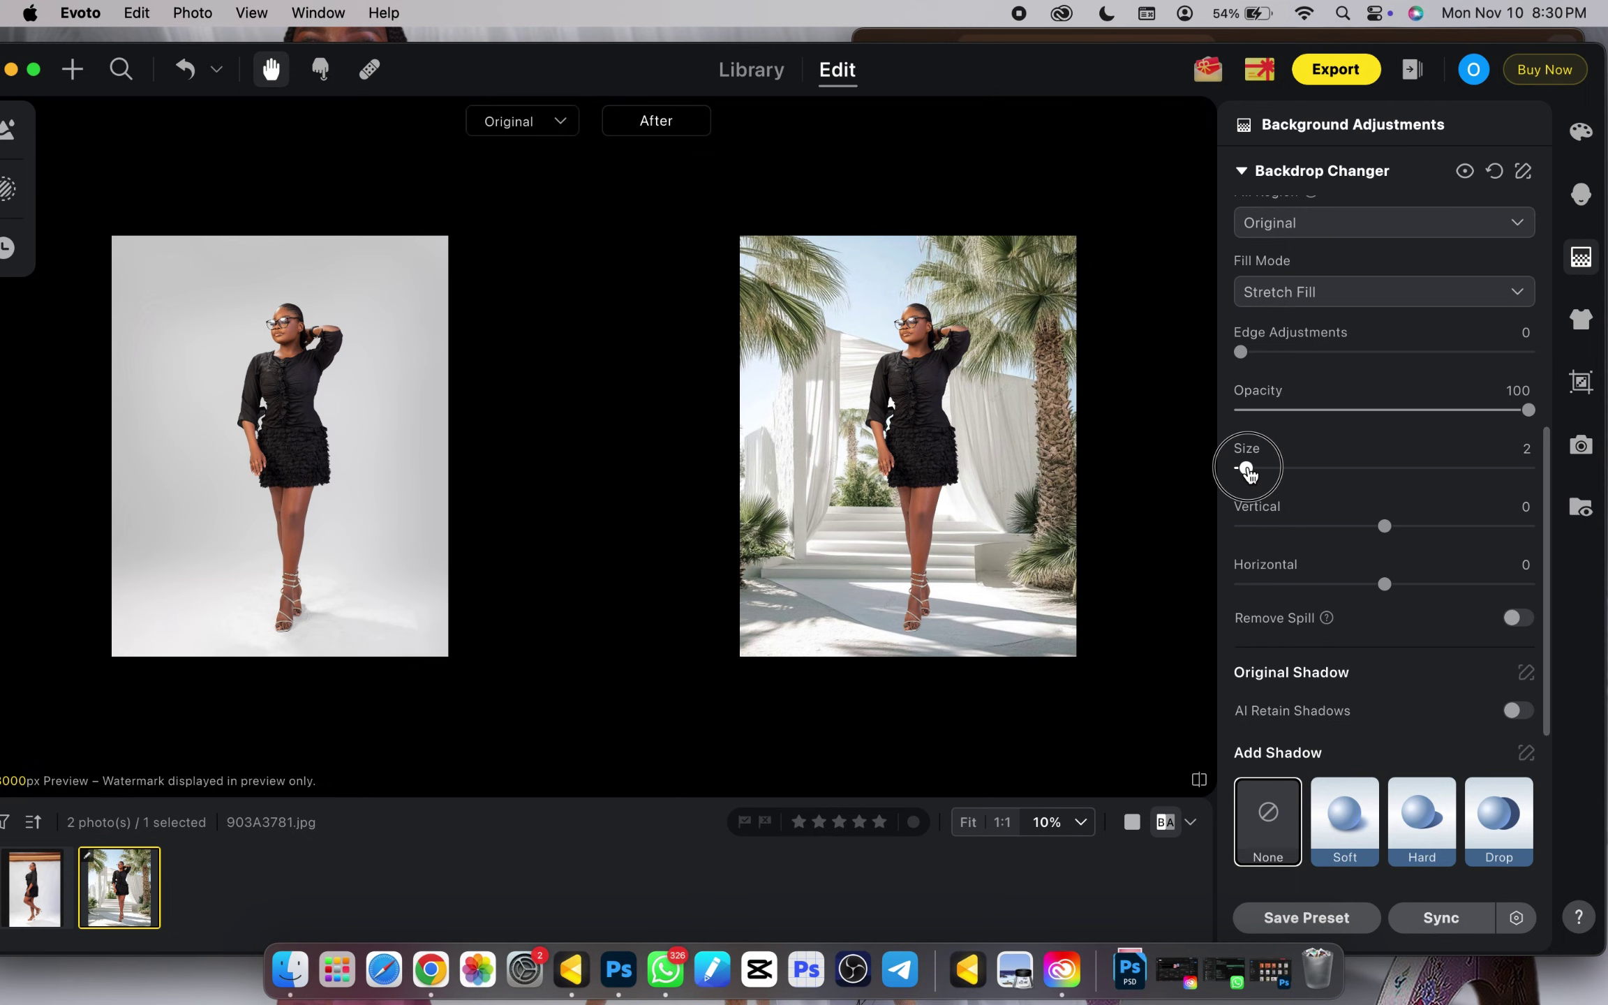
left_click_drag(1247, 472, 1260, 469)
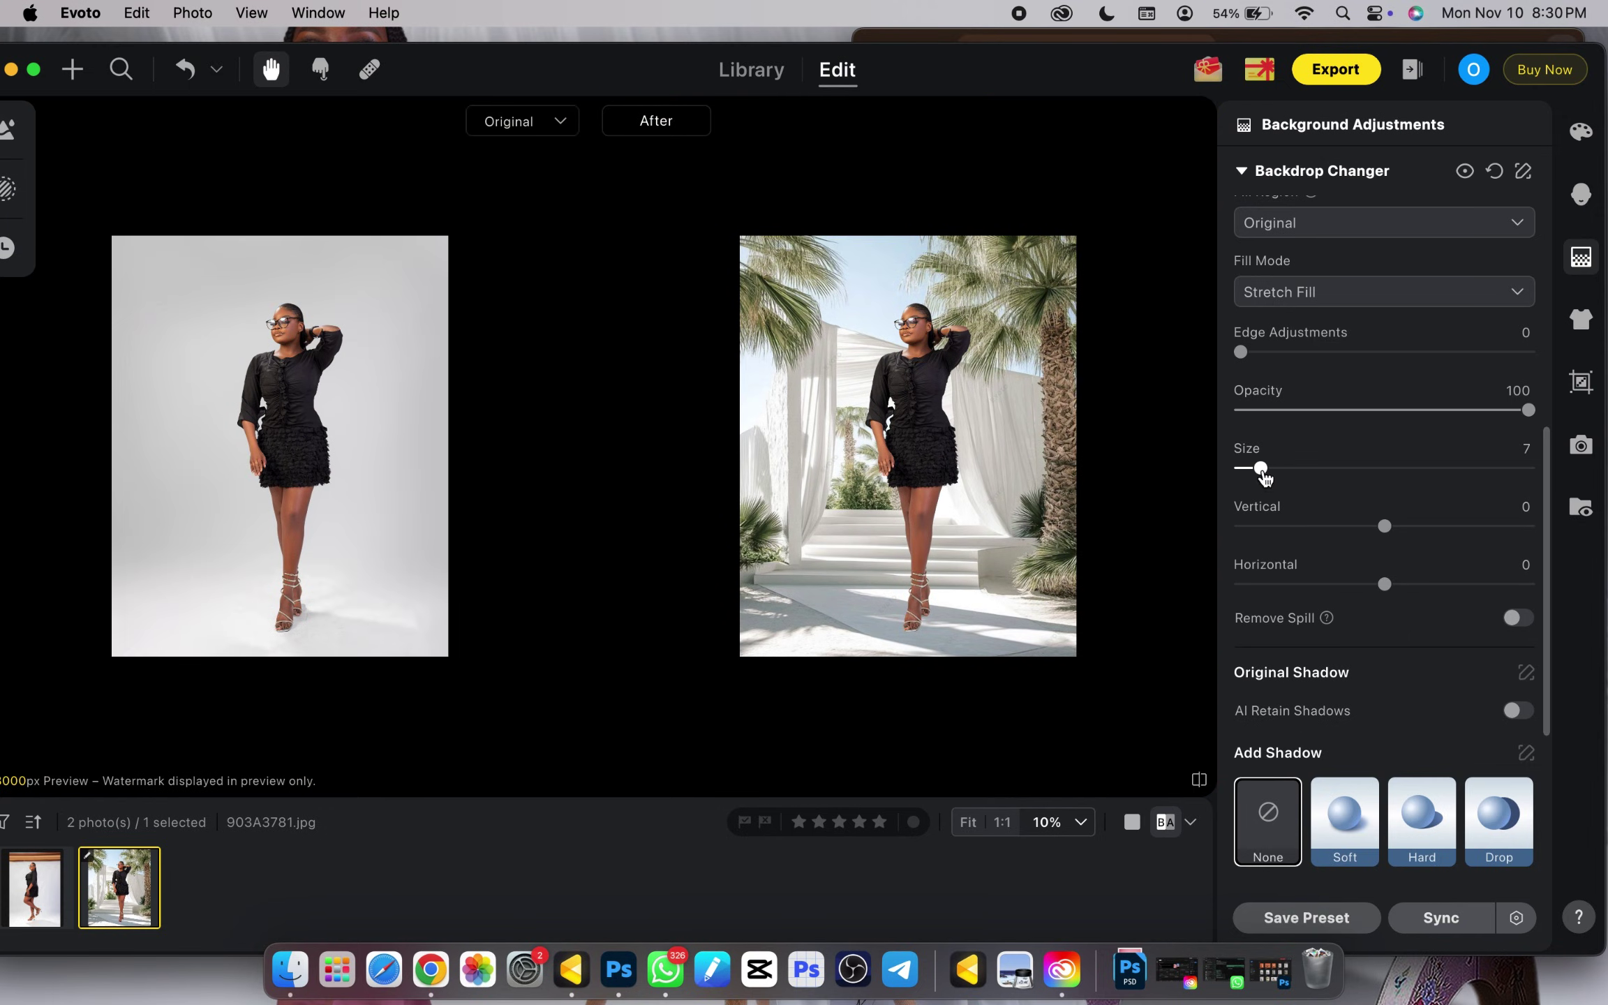
left_click_drag(1259, 468, 1291, 480)
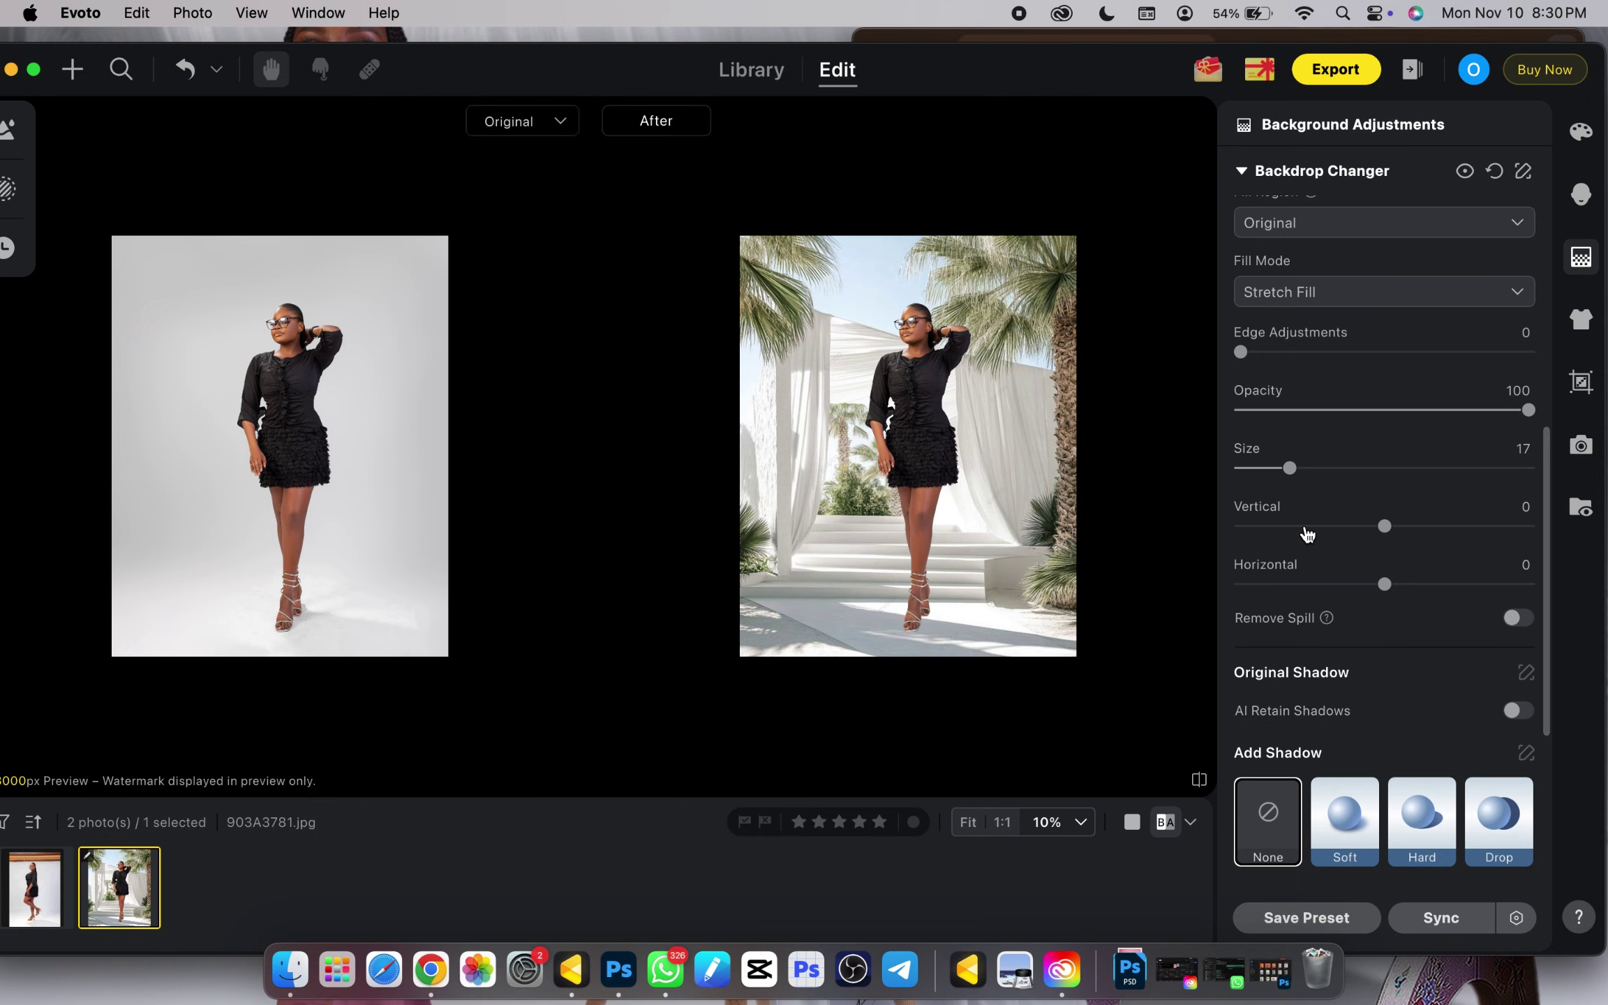
left_click_drag(1385, 527, 1386, 588)
left_click_drag(1289, 468, 1319, 468)
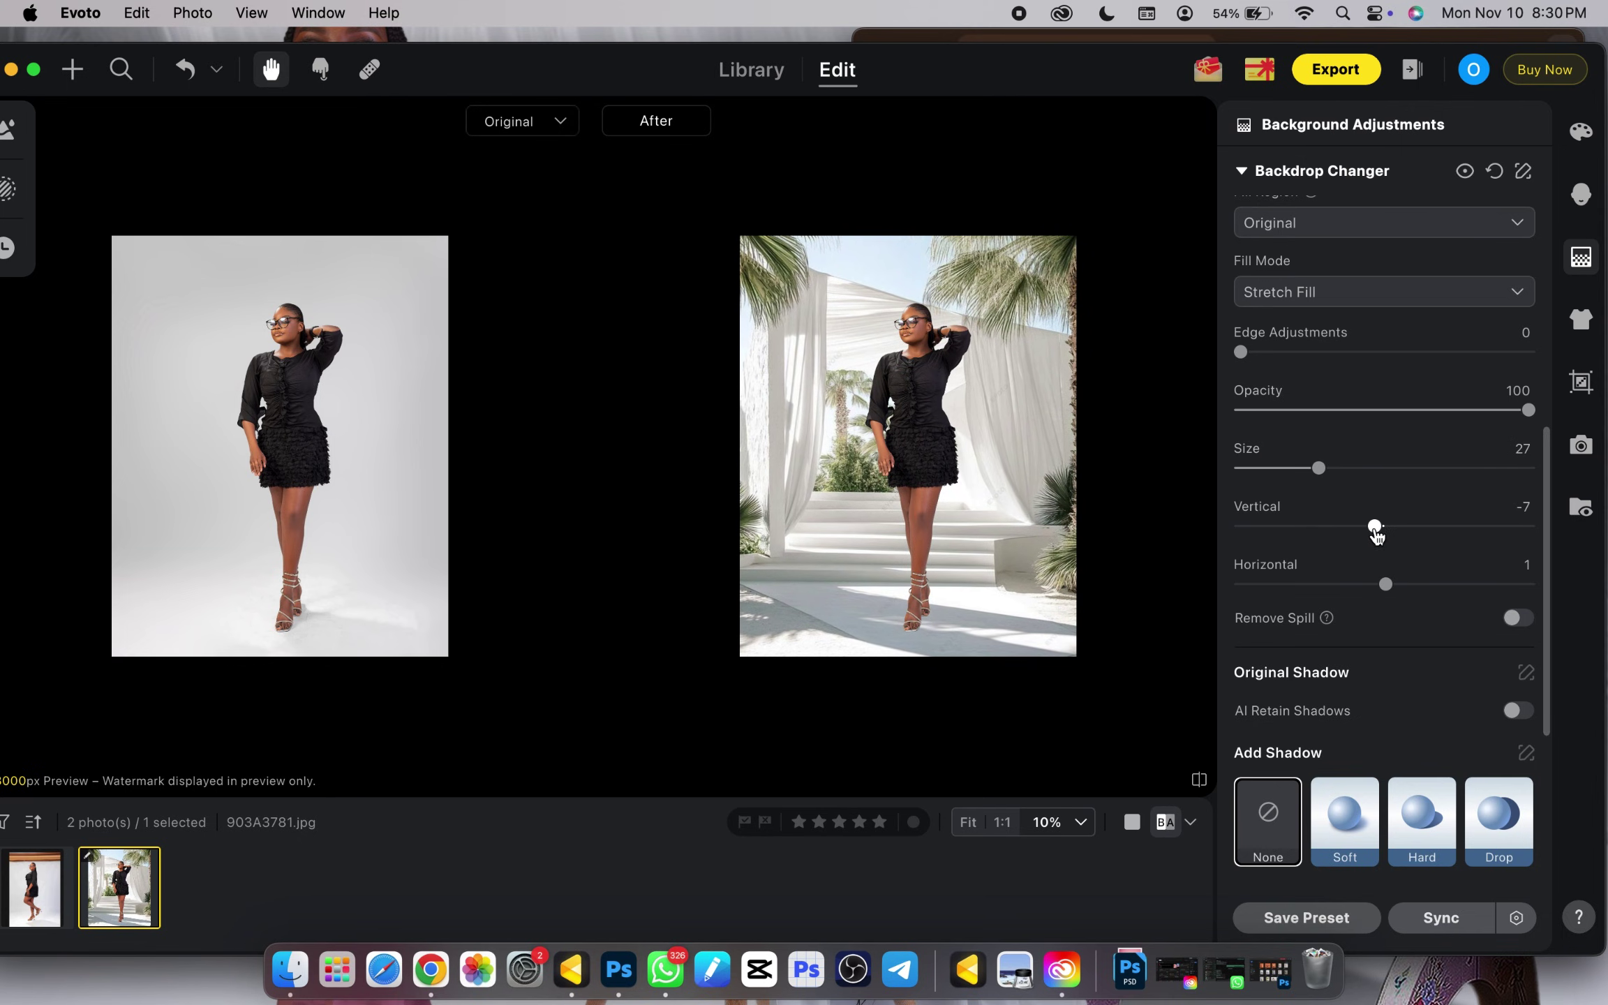
left_click_drag(1374, 528, 1365, 527)
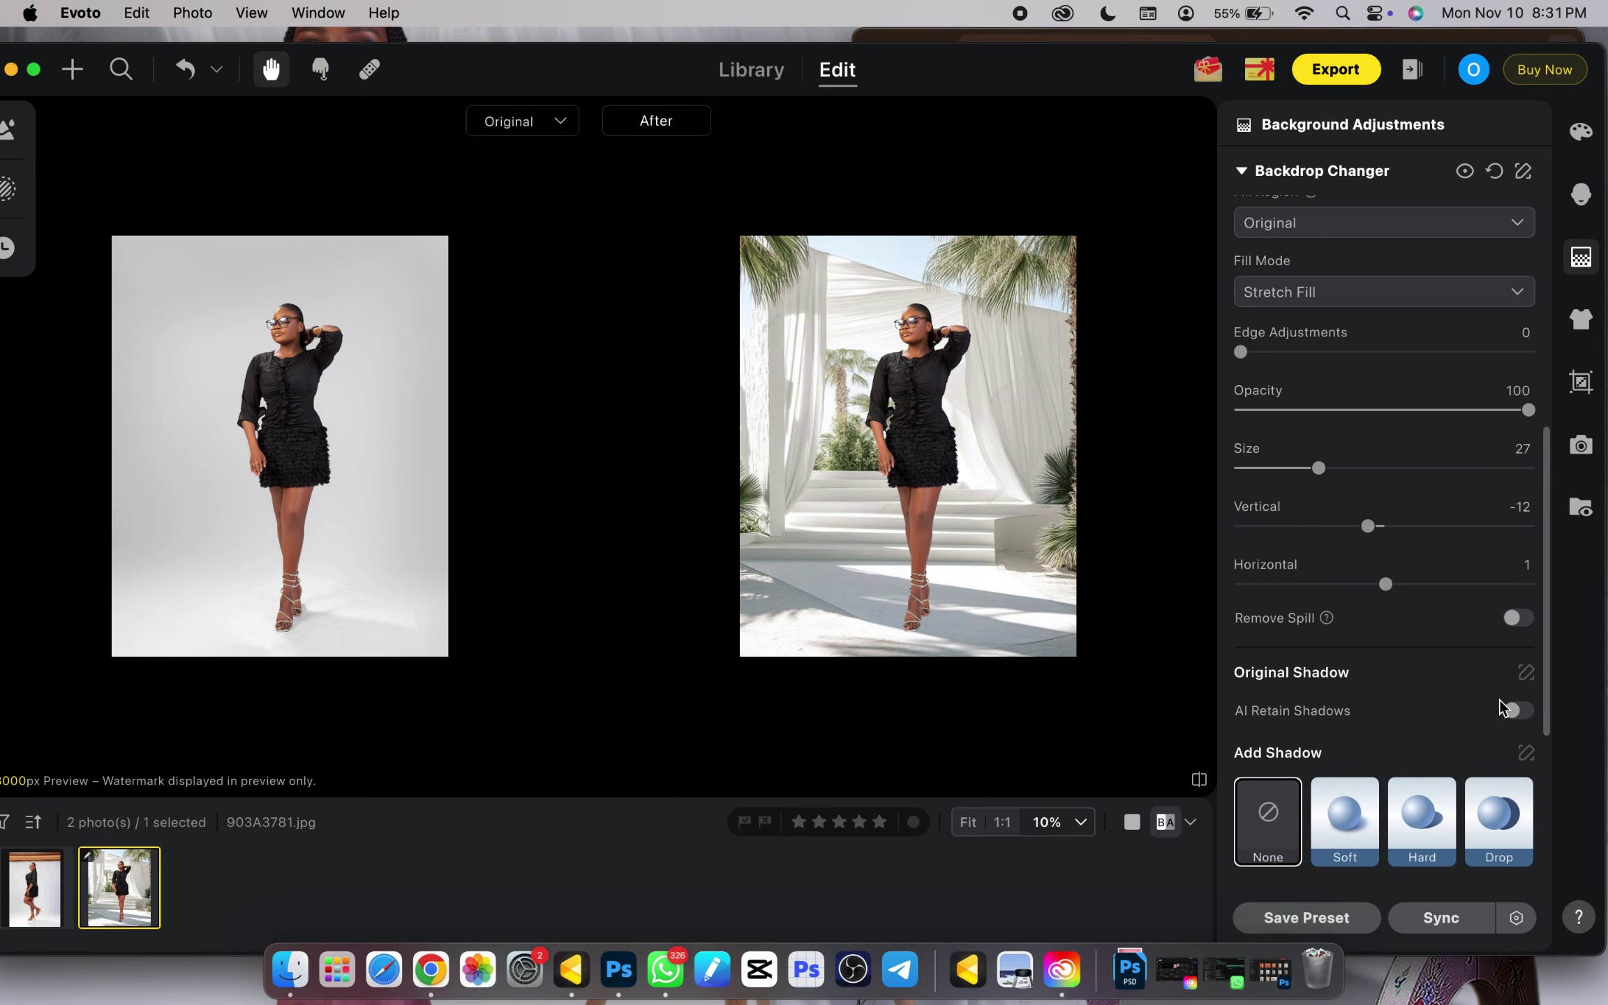
Turn on AI Retain Shadows and lower the original shadow Amount from 85 to 69.
left_click(1516, 711)
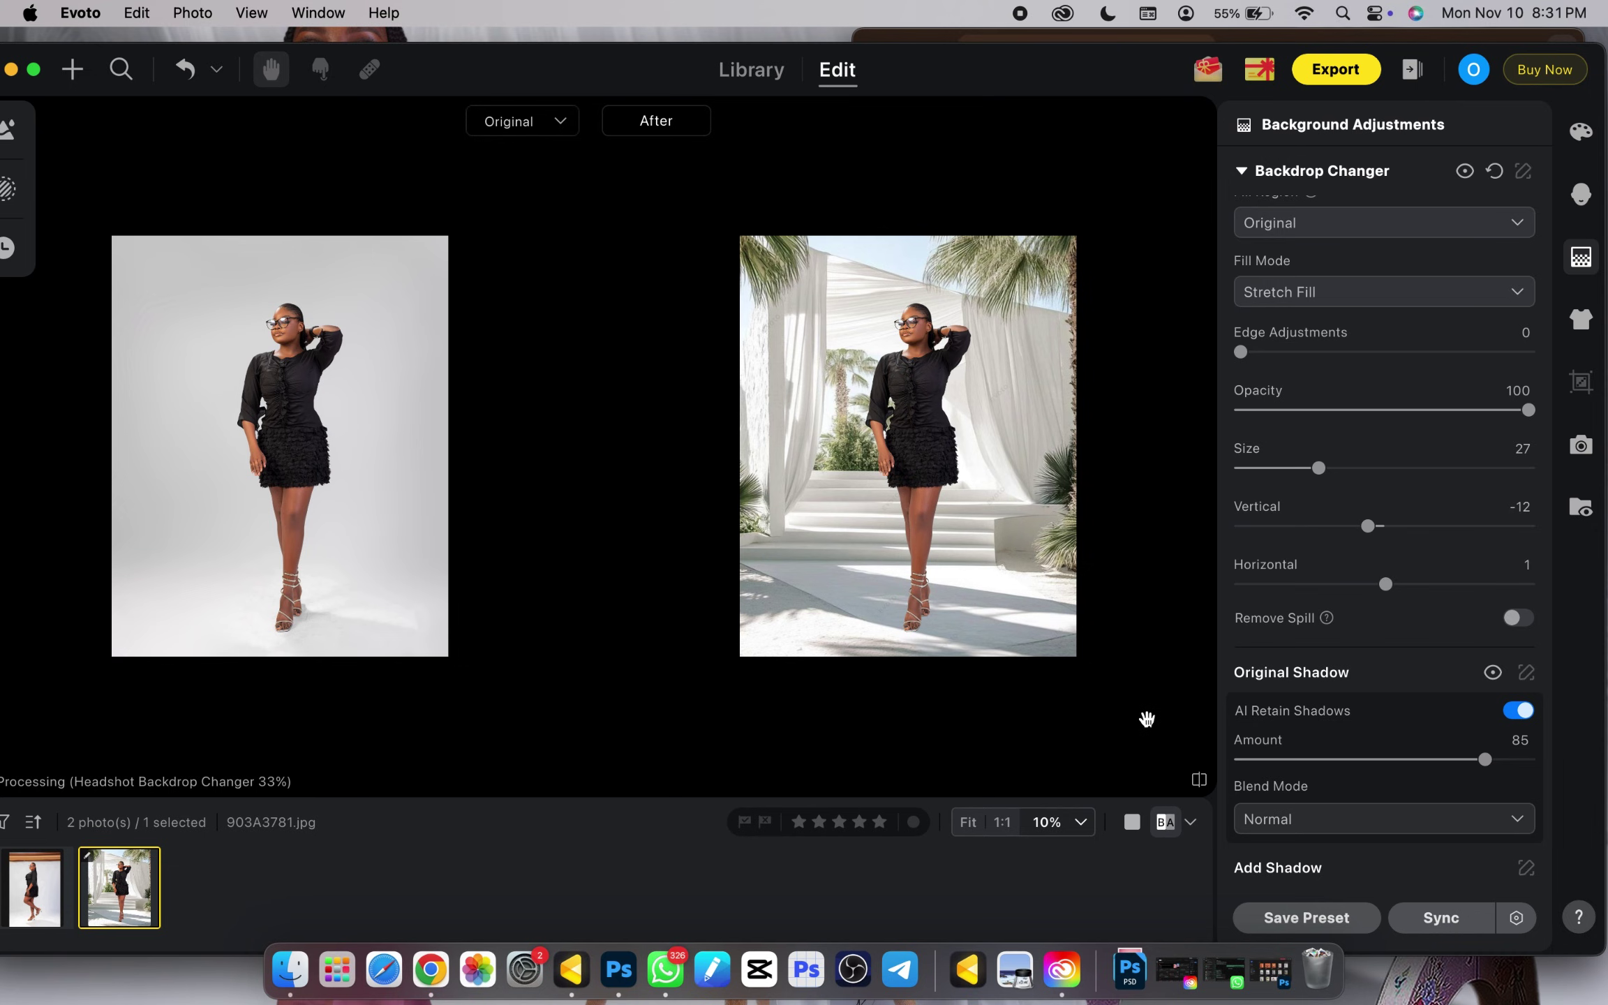
key("super+equal")
scroll(990, 489, "down", 5)
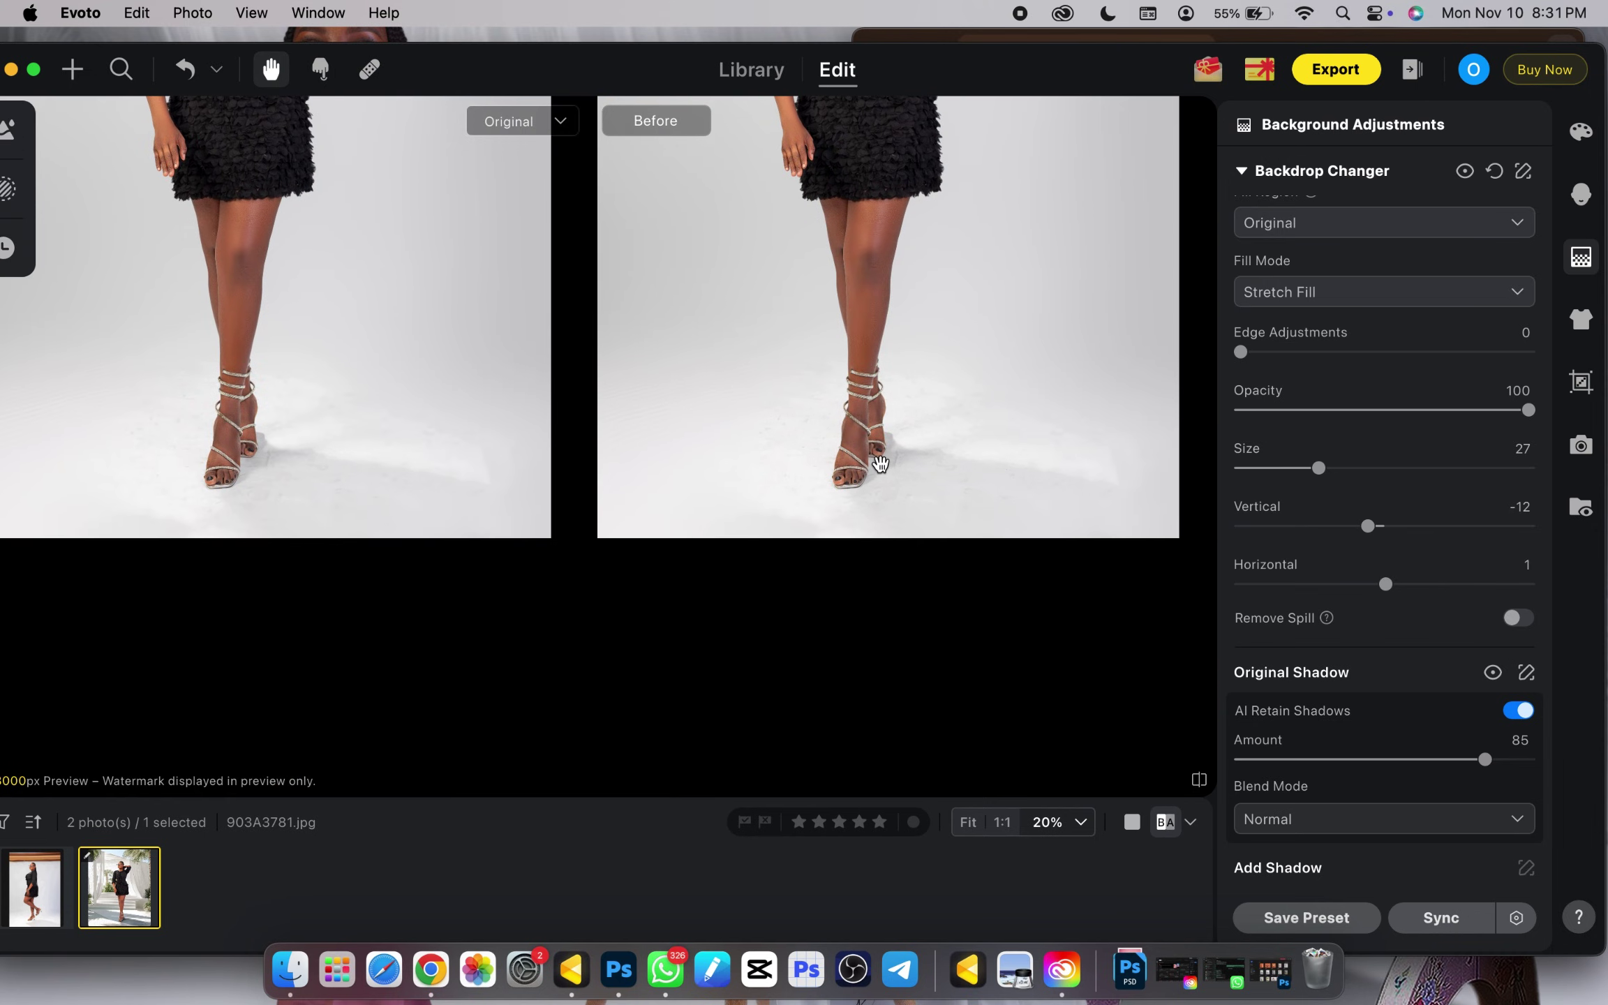
key("super+minus")
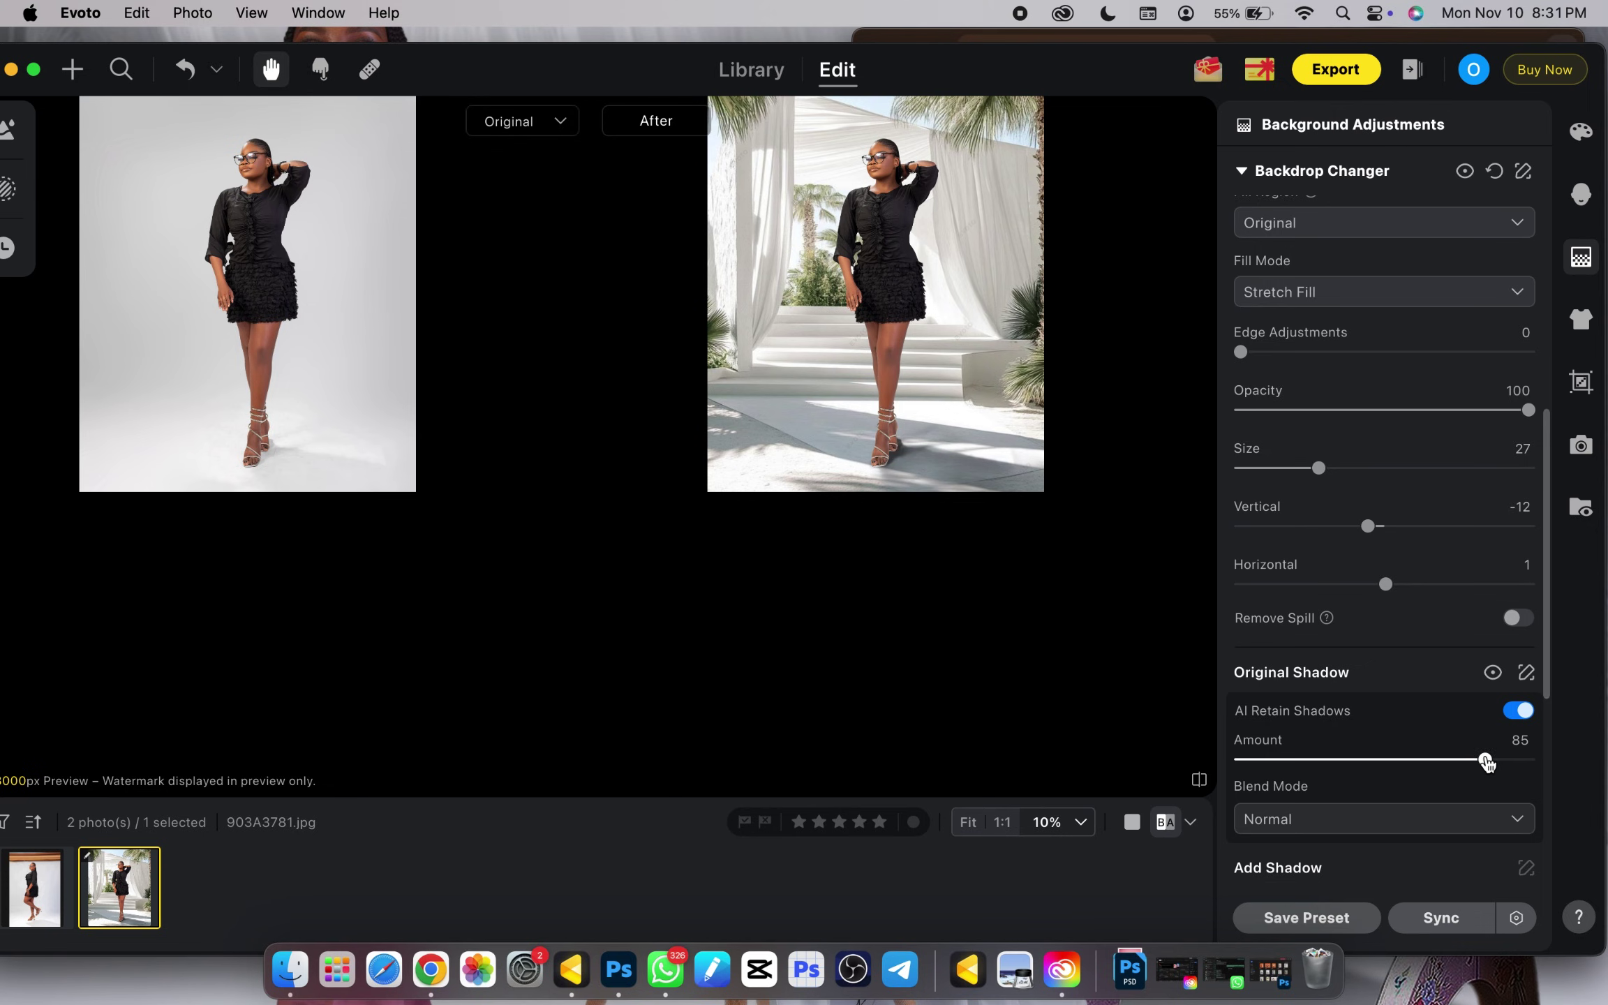
left_click_drag(1485, 763, 1439, 759)
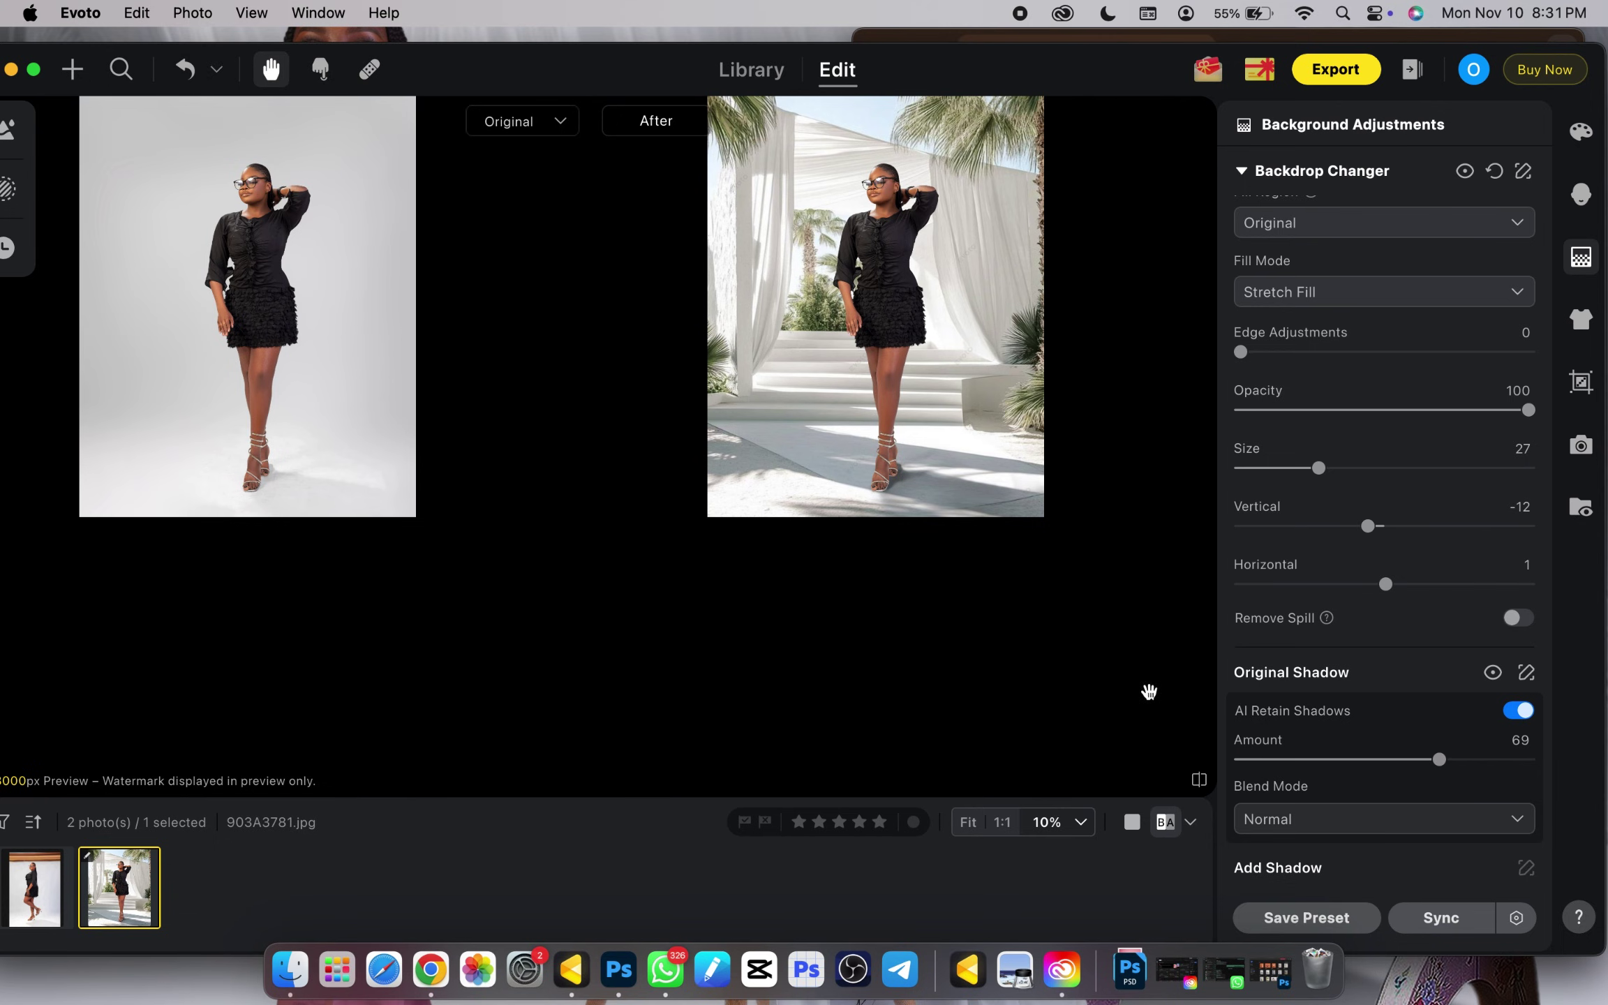
key("super+minus")
key("super+equal")
key("super+equal")
key("super+minus")
key("super+minus")
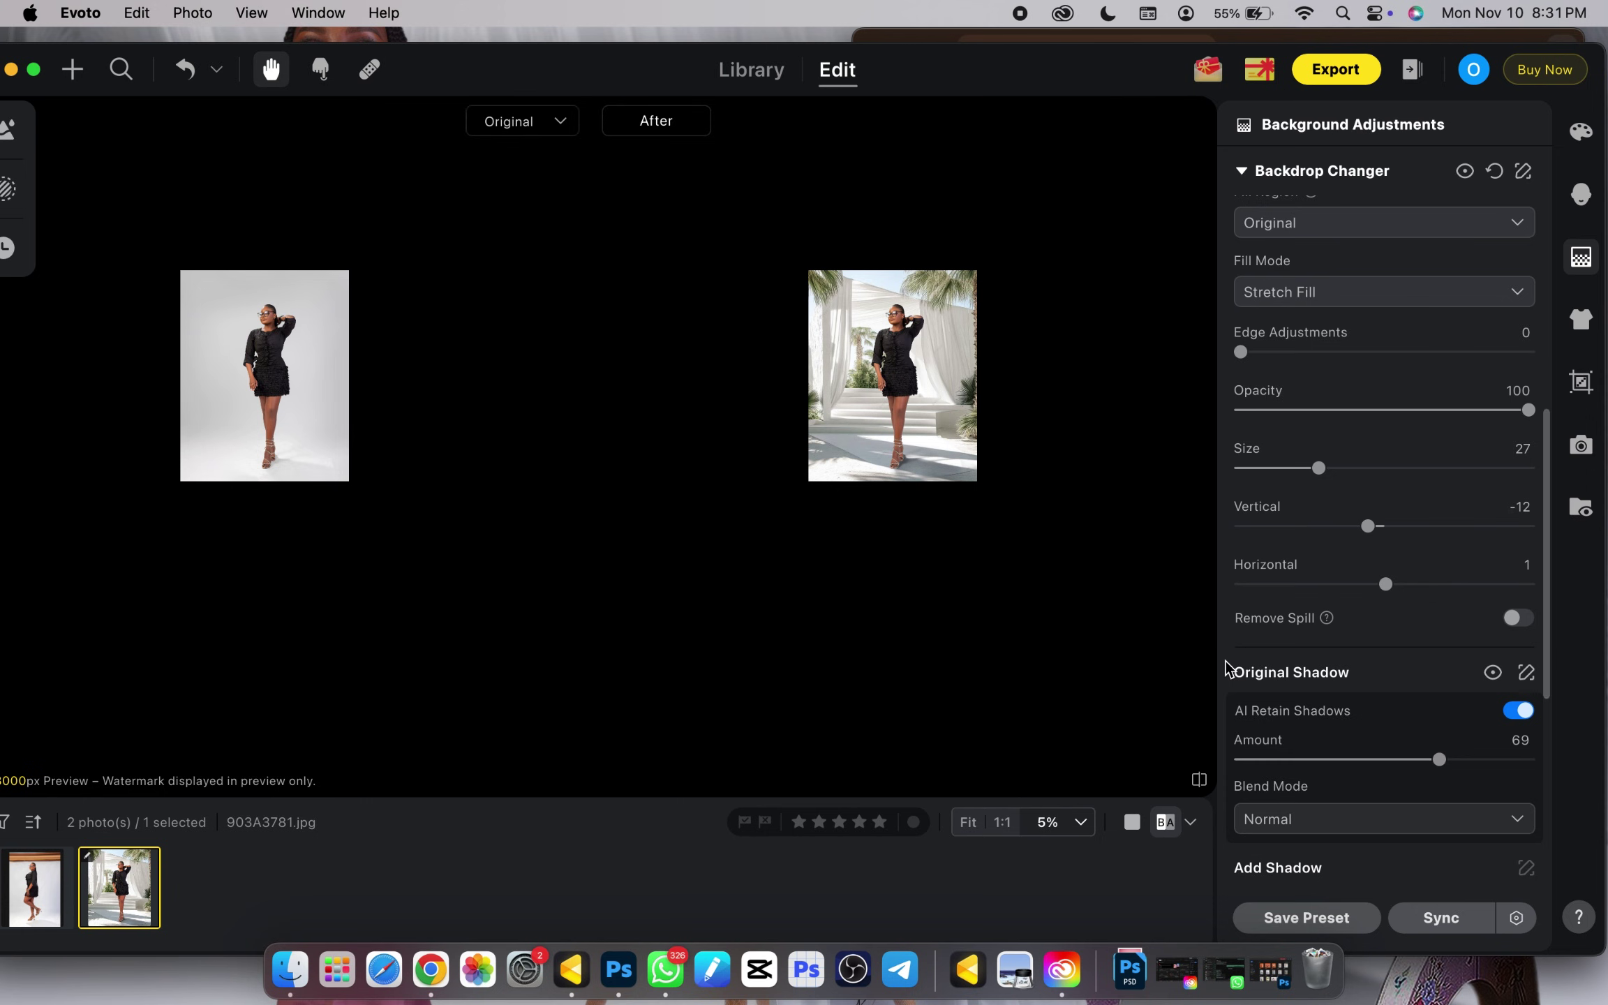
key("super+equal")
key("super+equal")
key("super+minus")
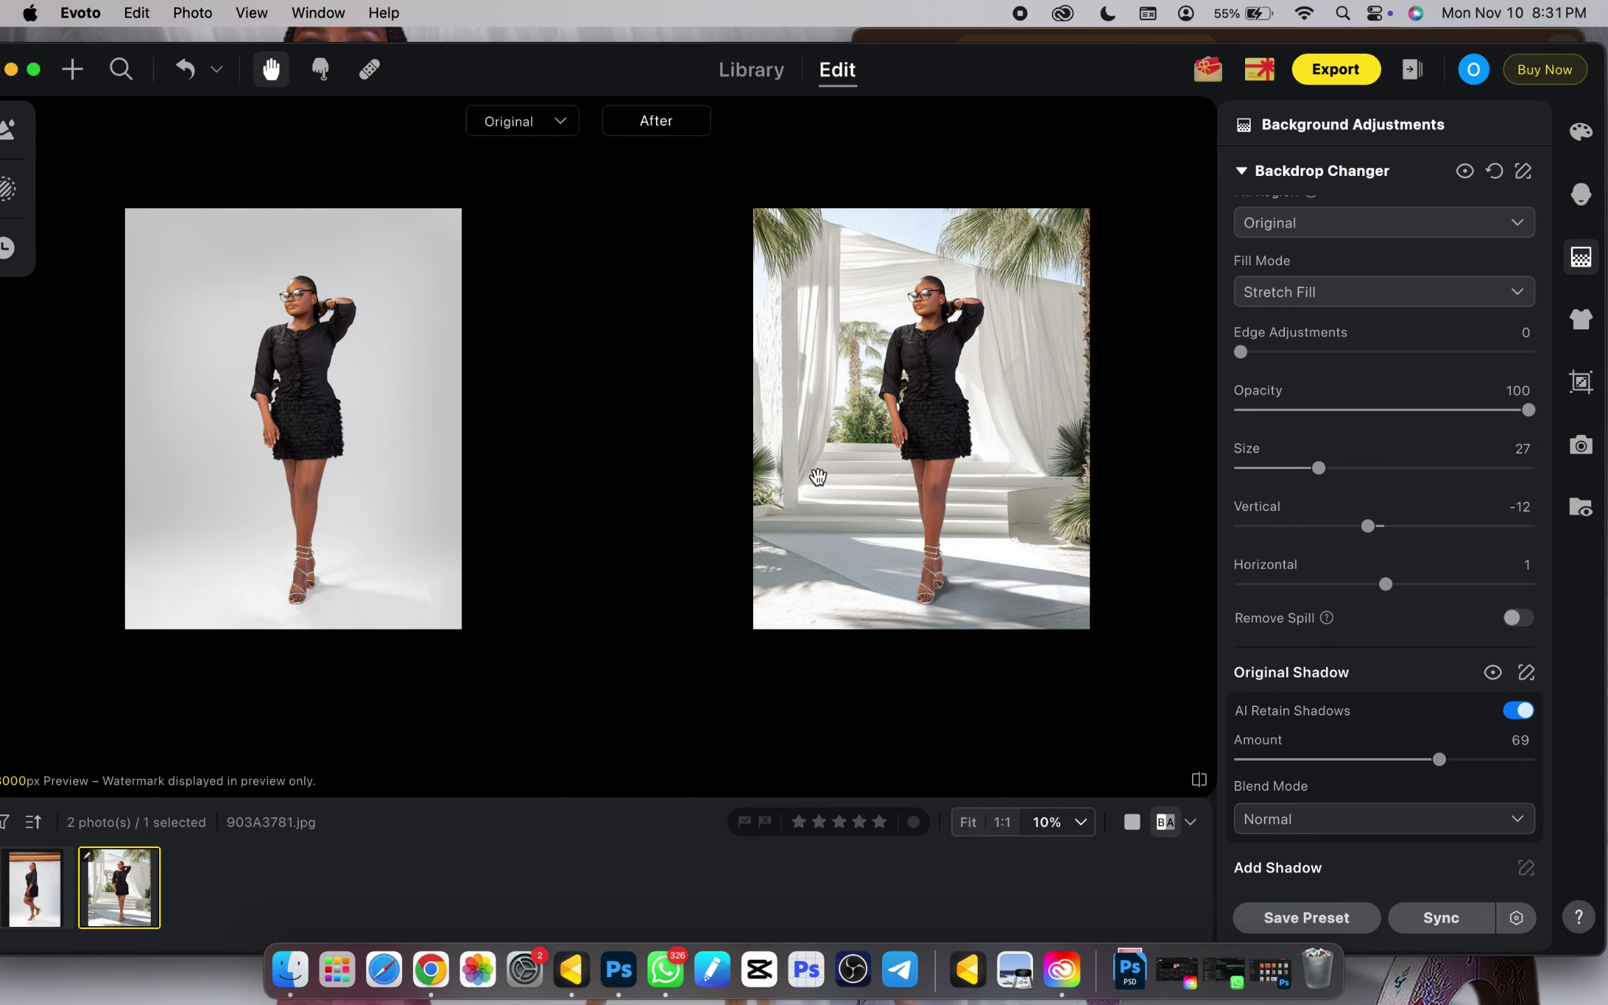
key("super+equal")
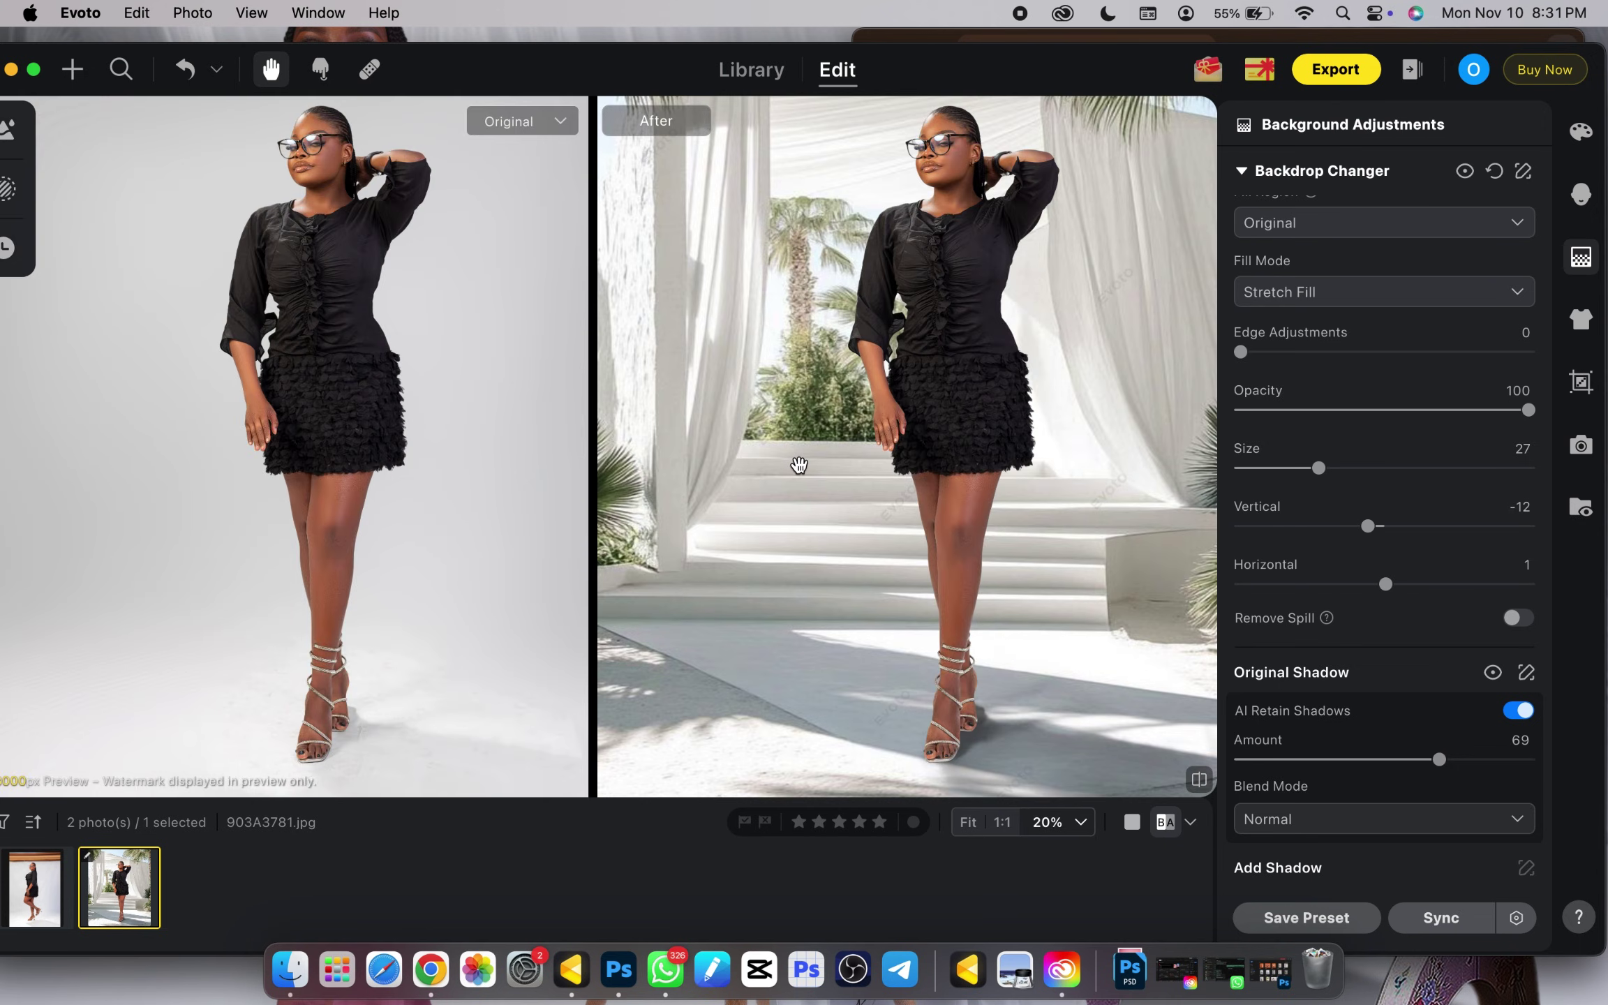
key("super+minus")
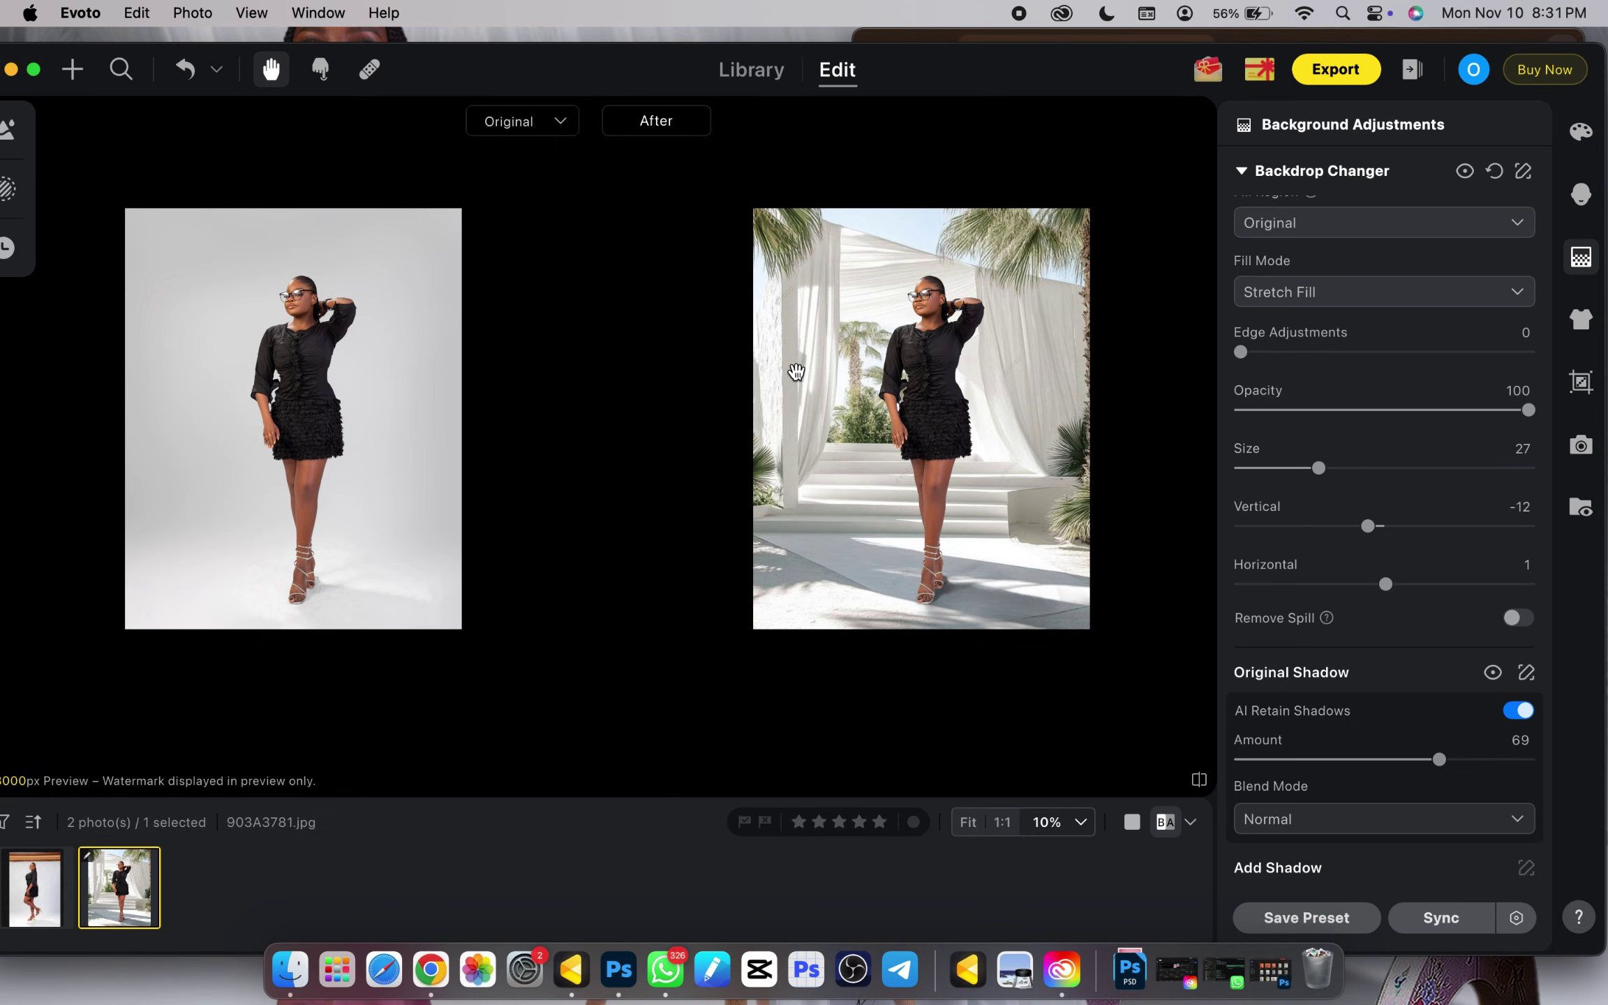
key("super+equal")
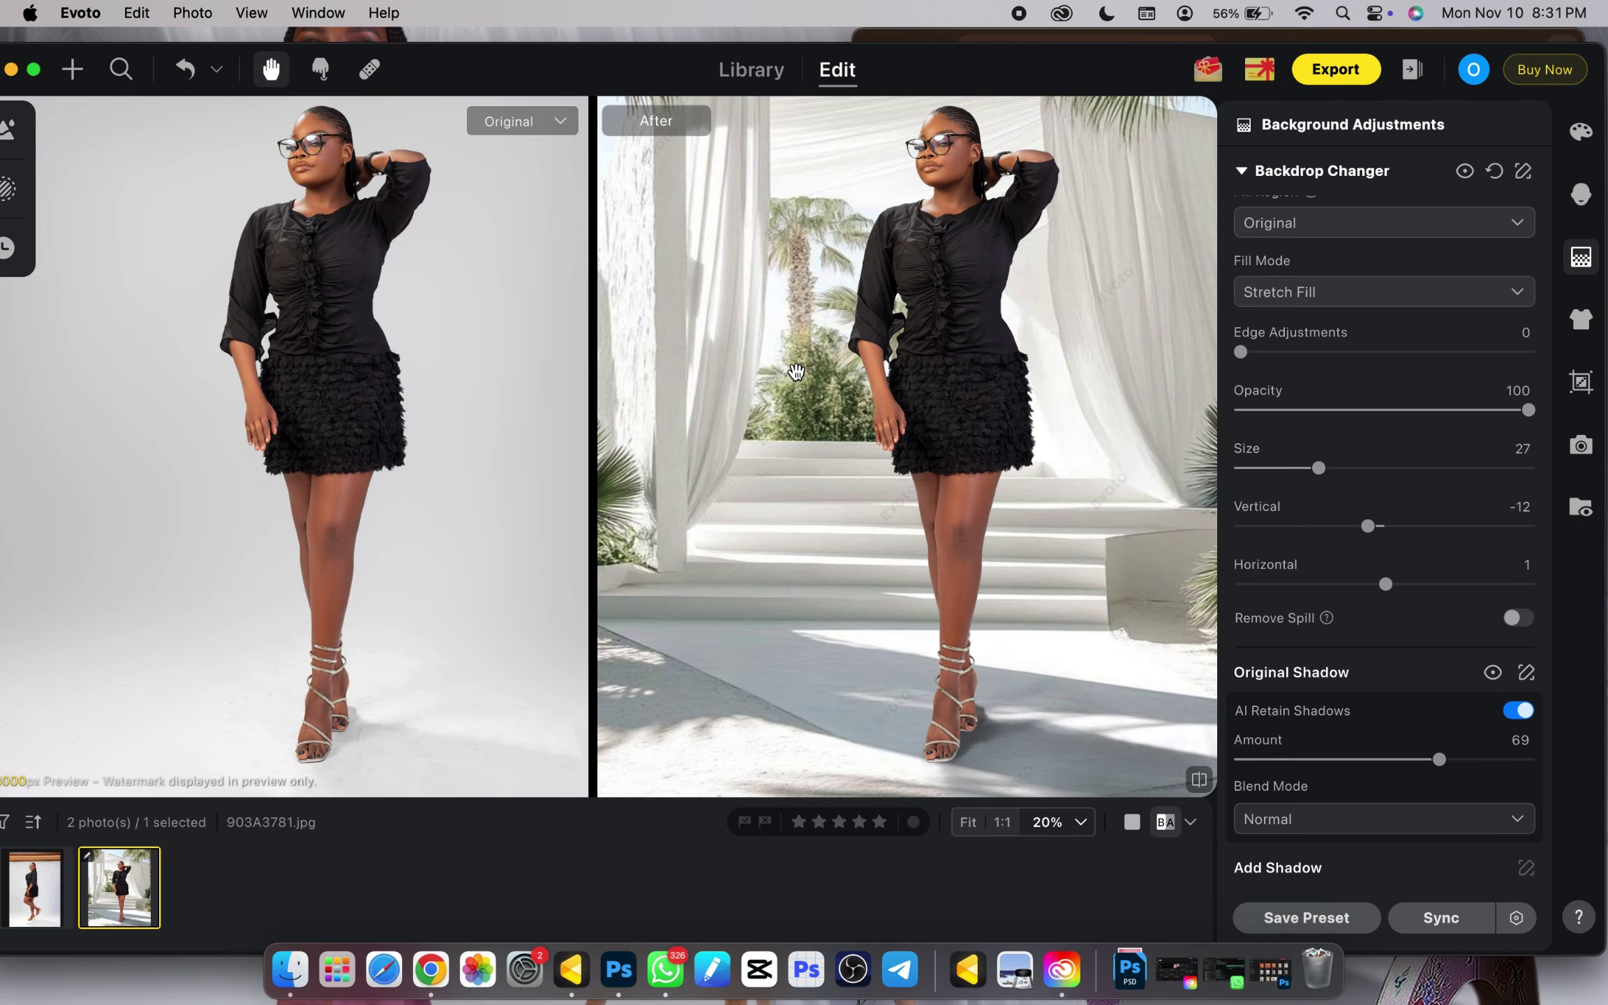
key("super+minus")
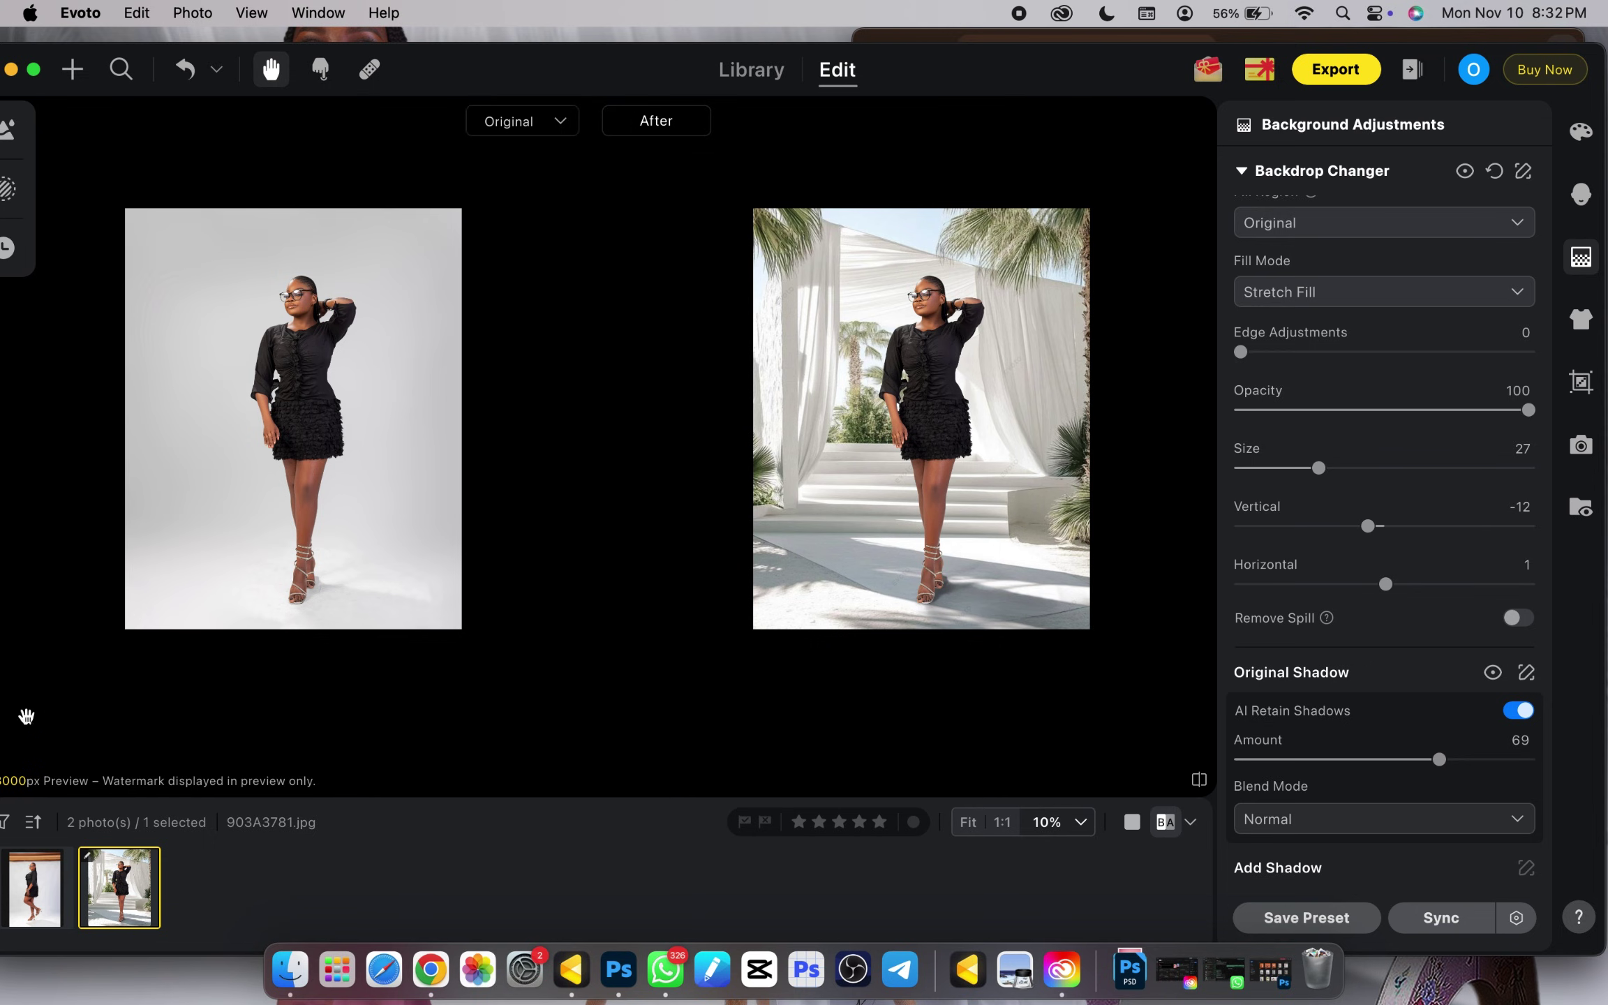
left_click(32, 907)
left_click(119, 901)
Copy the effect without colour, AI colour or portrait retouching, then open 903A3787.jpg.
key("super+c")
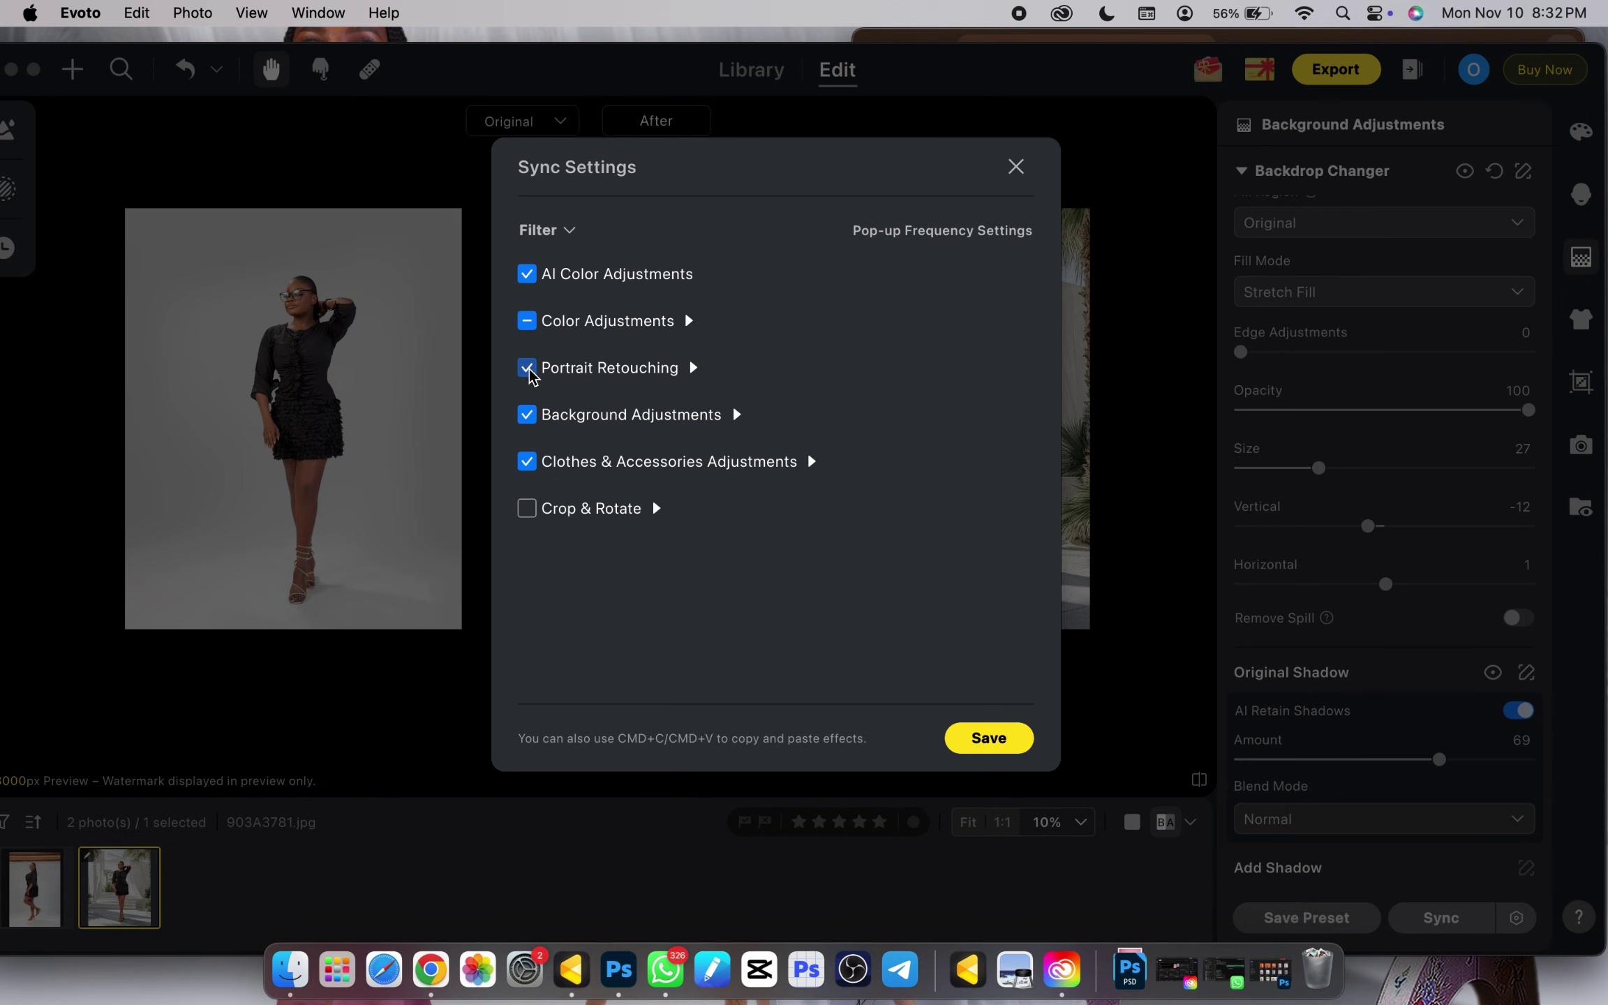
left_click(527, 321)
left_click(527, 368)
left_click(527, 274)
left_click(527, 321)
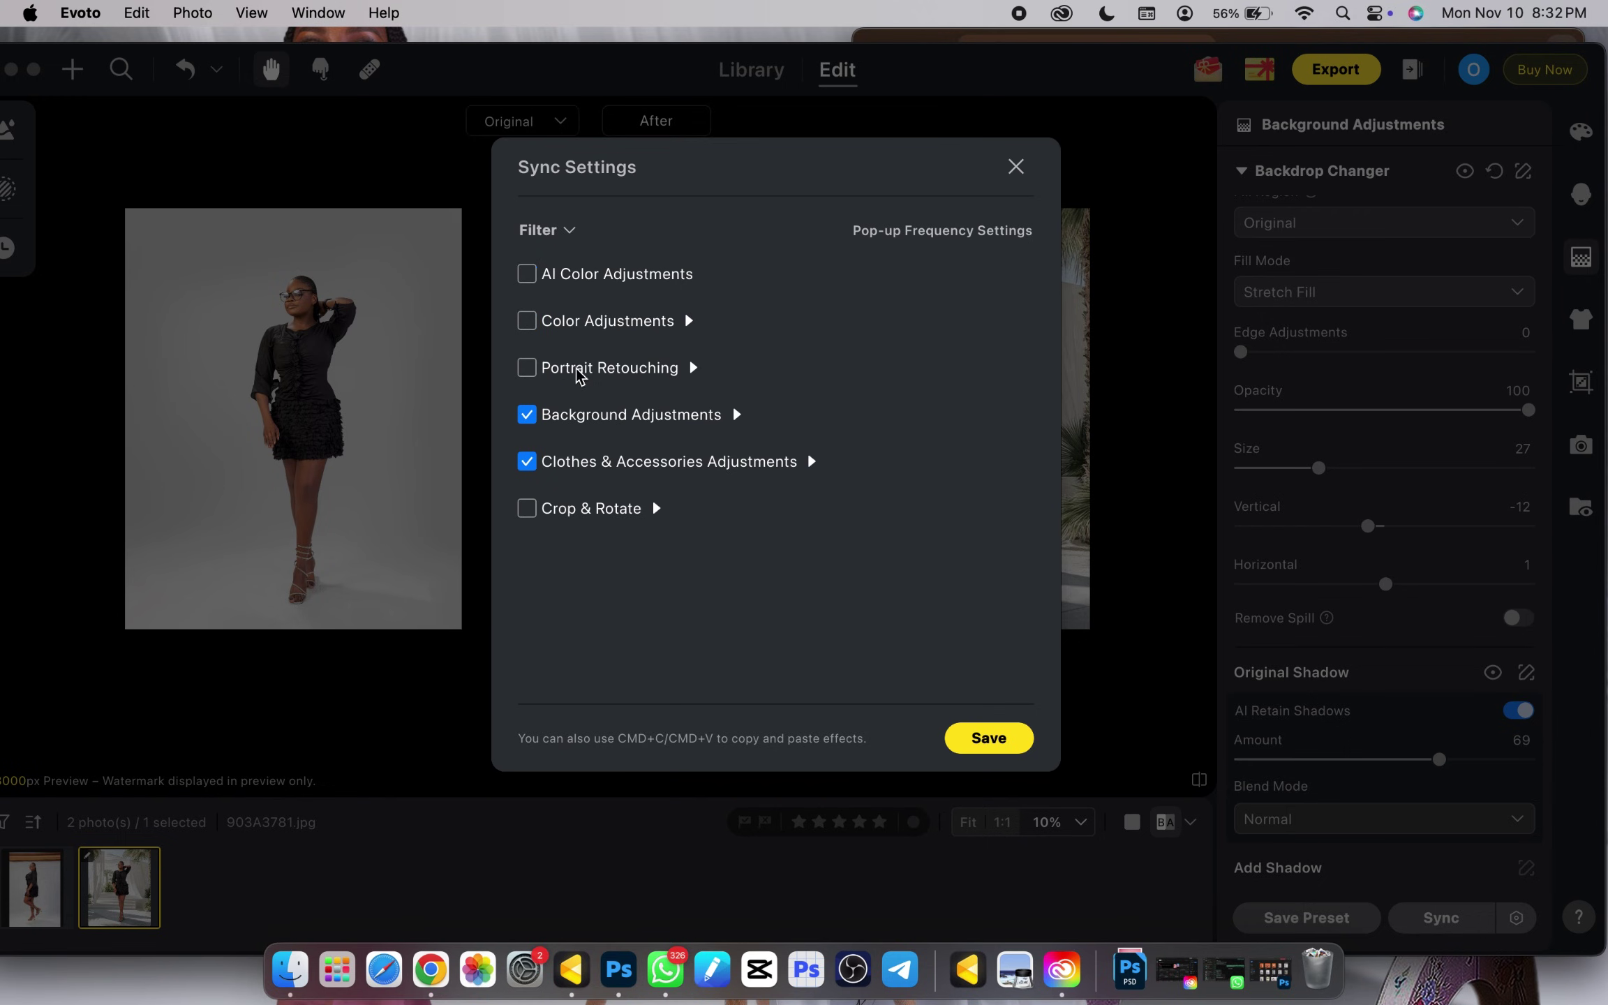
left_click(527, 461)
left_click(981, 738)
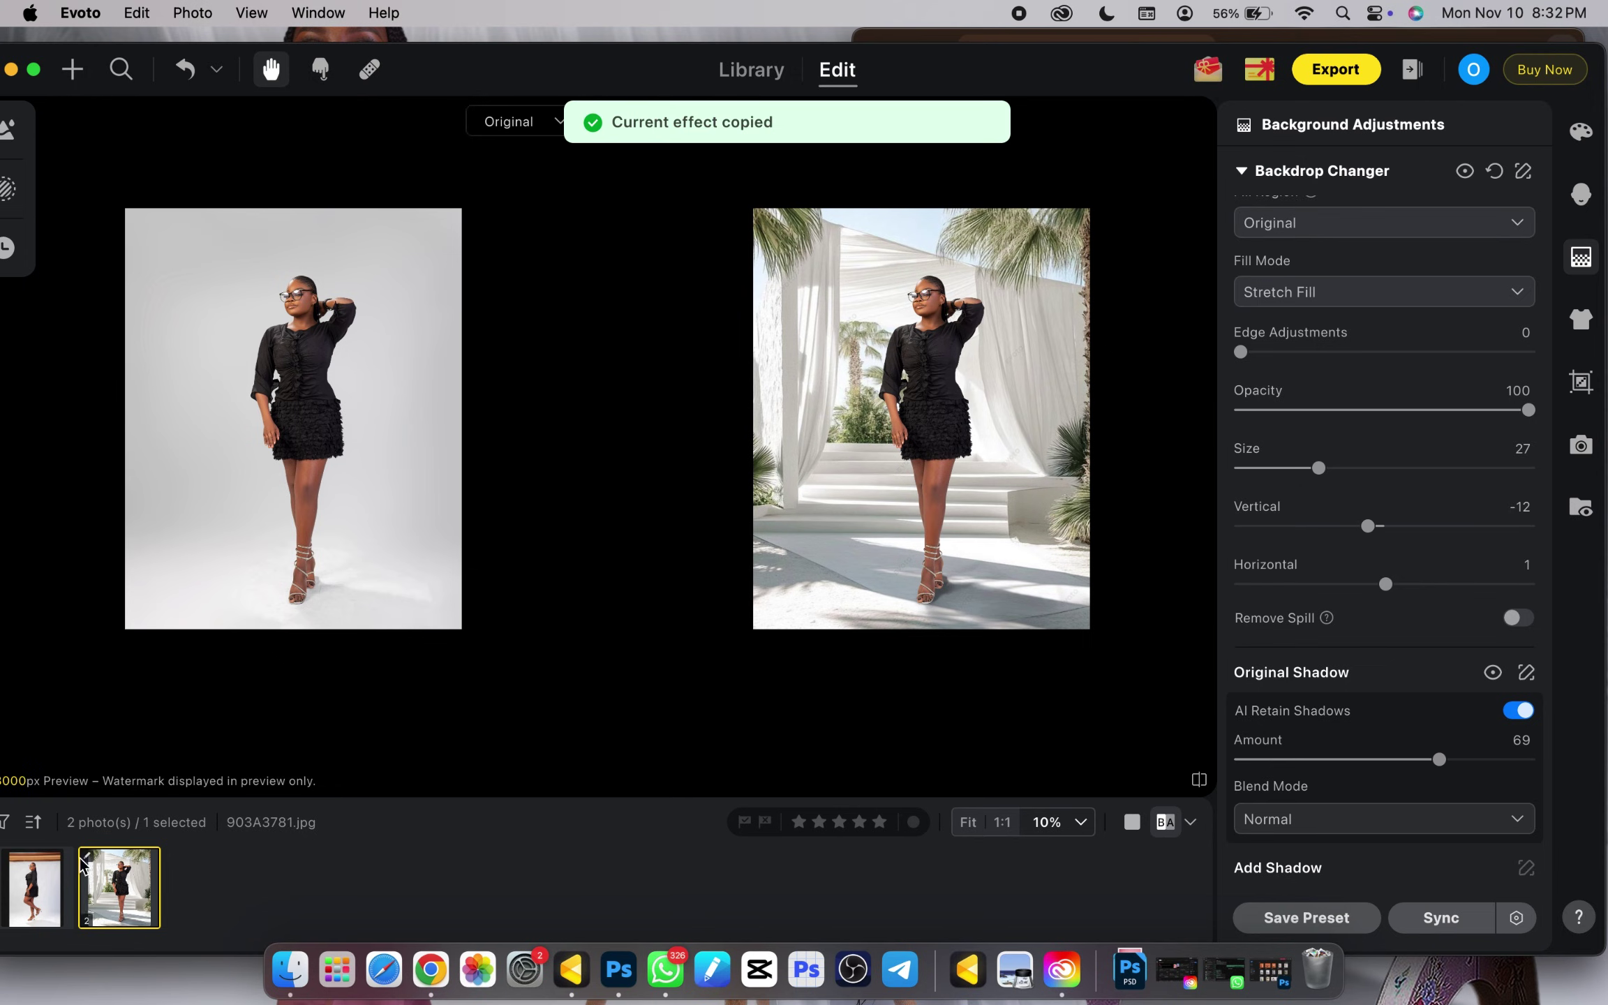
left_click(29, 881)
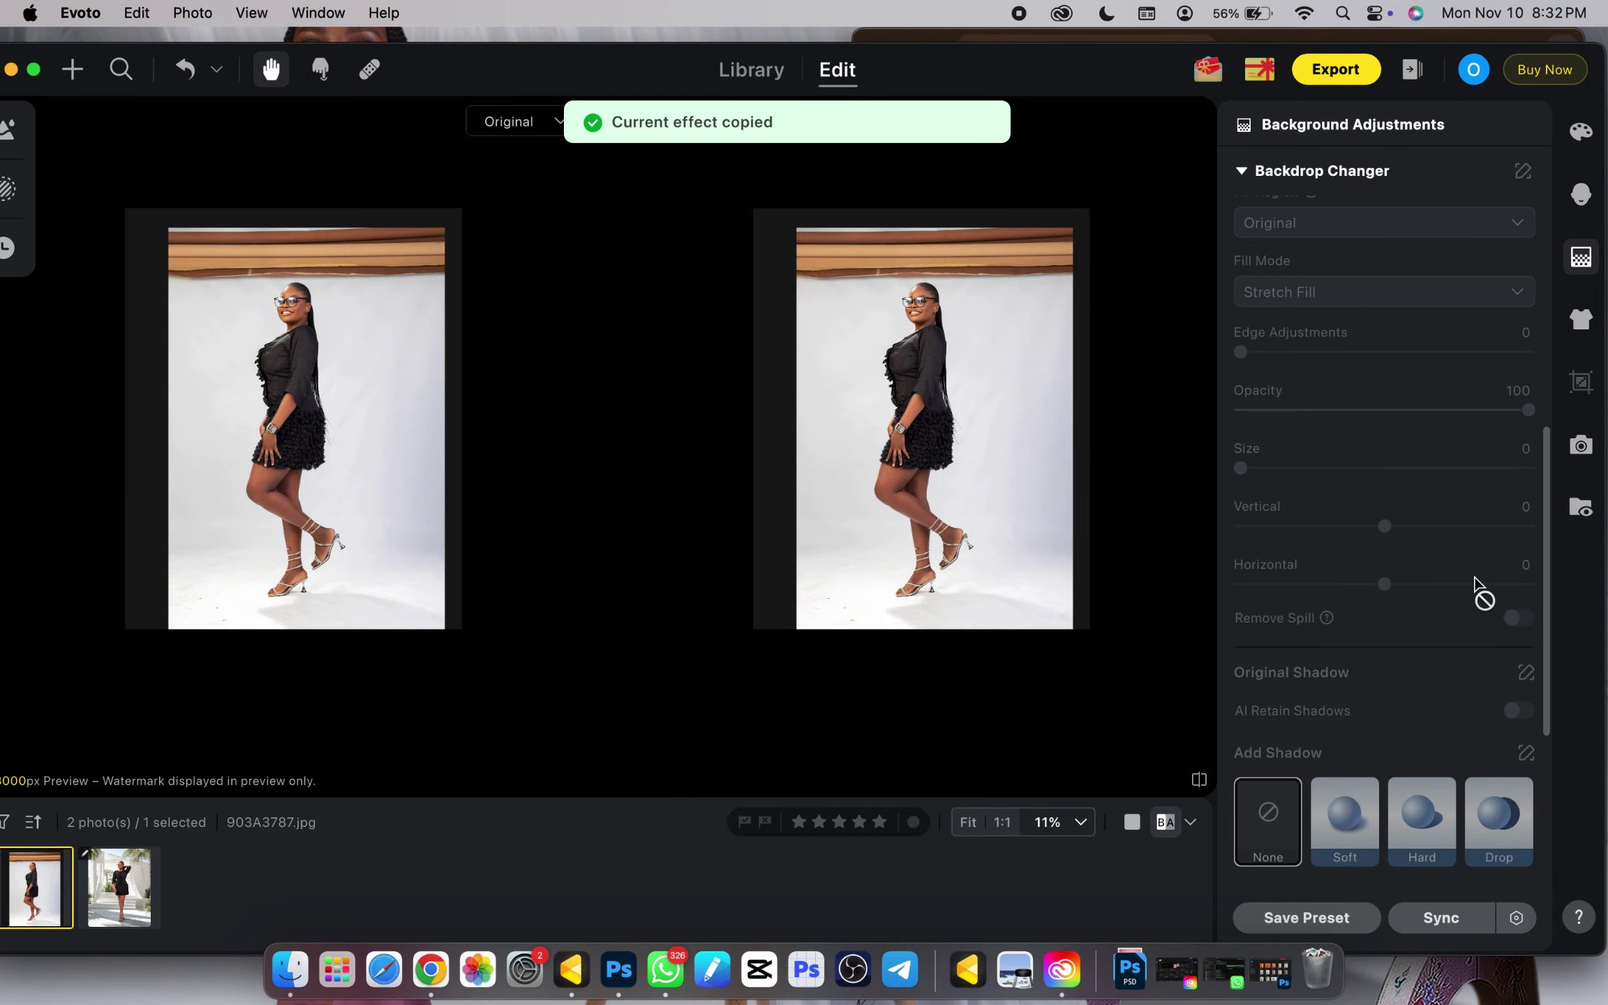
Paste the copied palm-garden backdrop onto 903A3787.jpg and compare it with the first photo.
key("super+v")
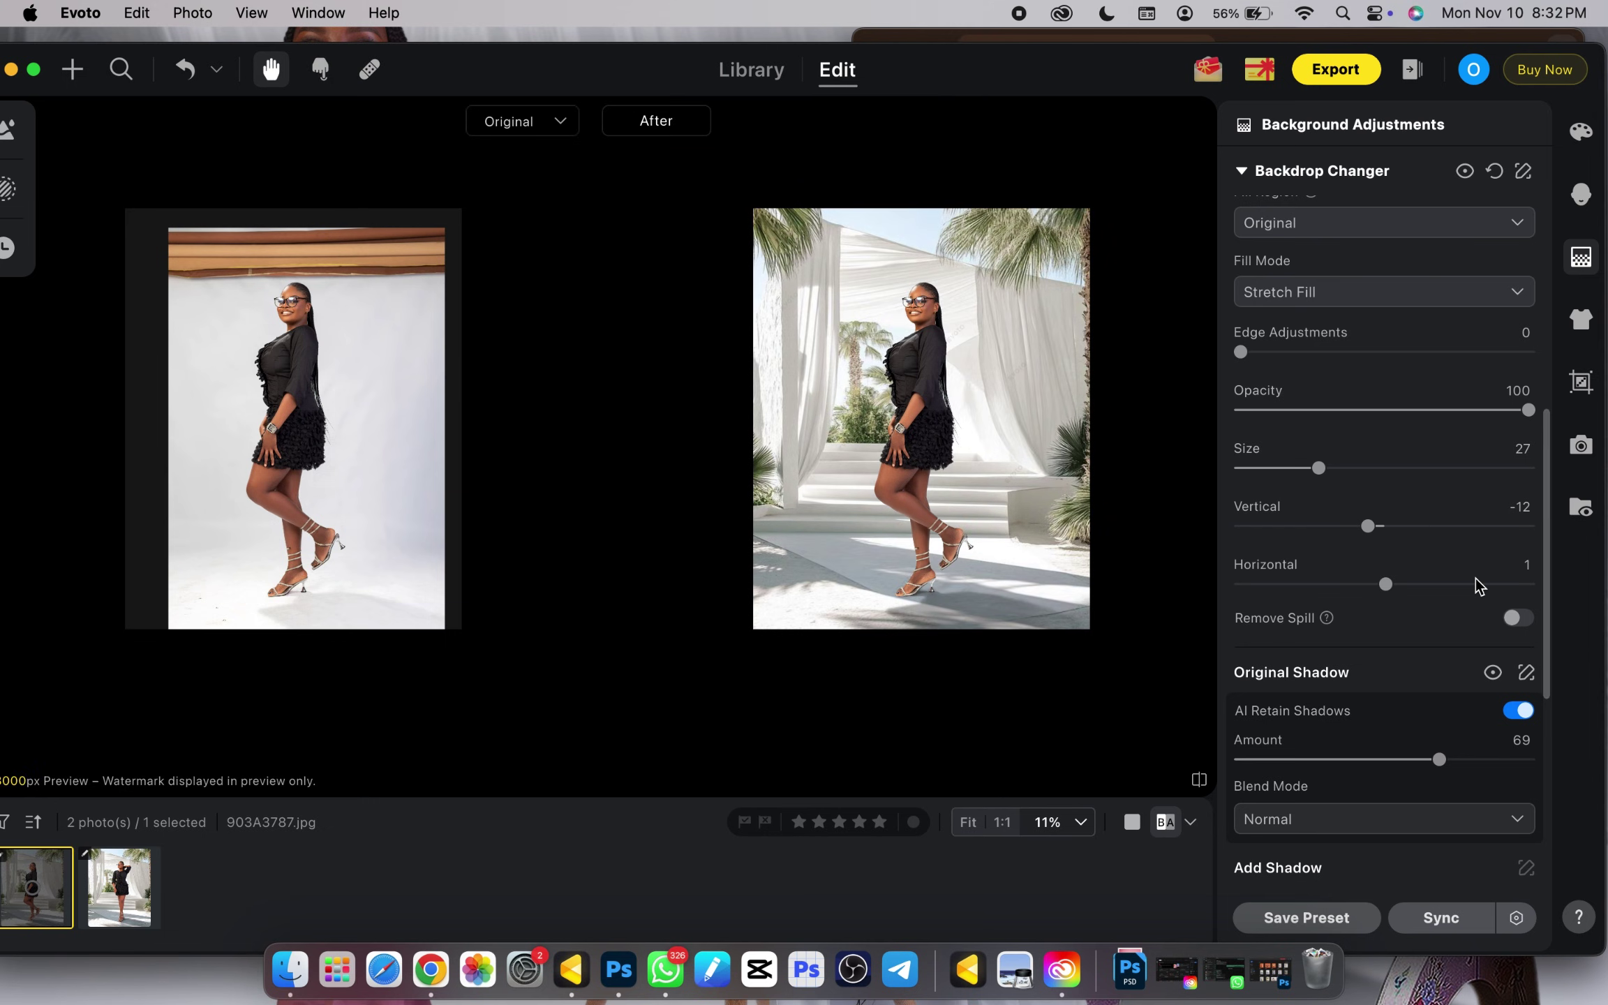
key("super+equal")
key("super+0")
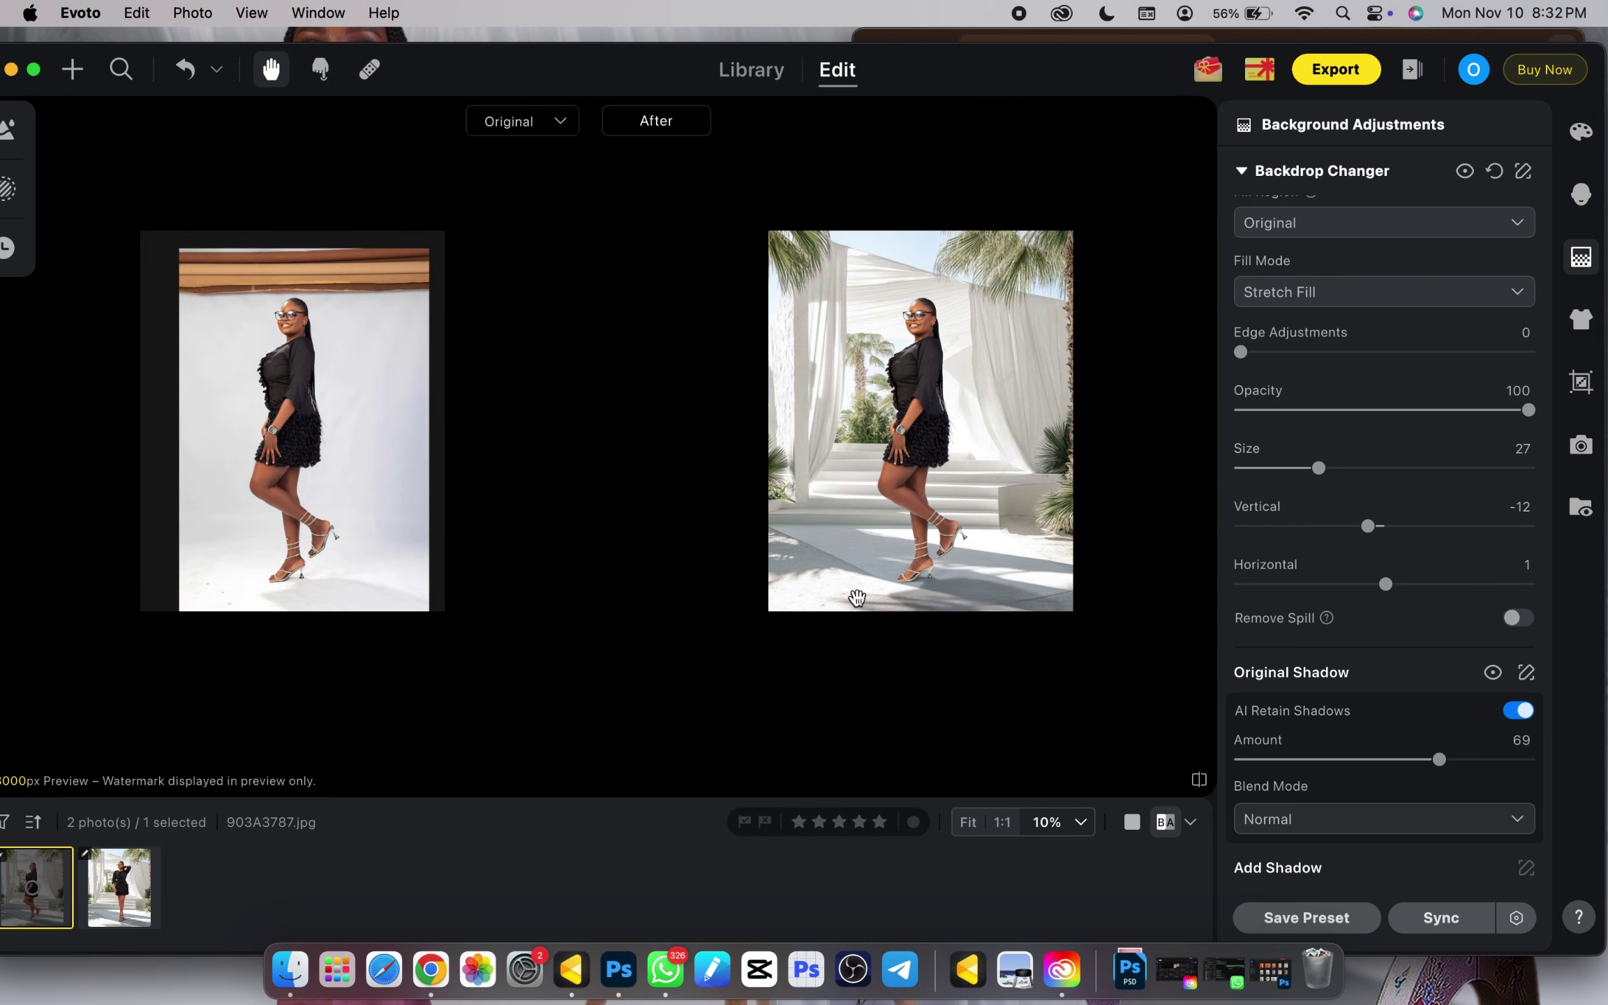
left_click(123, 904)
left_click(49, 904)
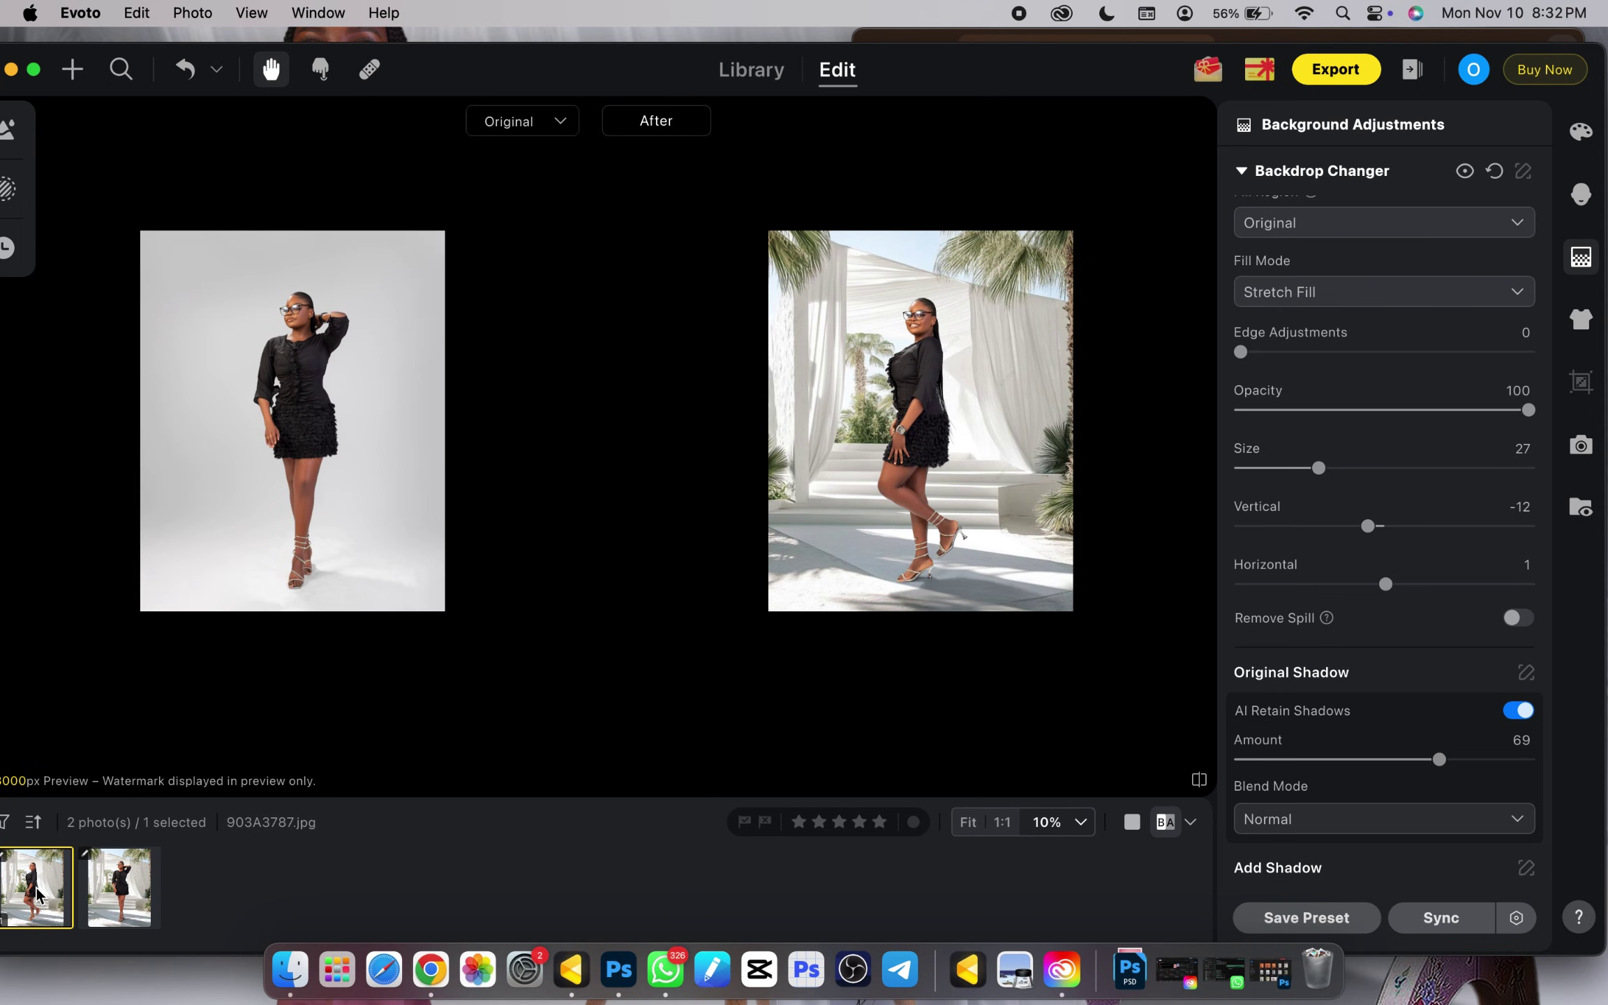
key("super+equal")
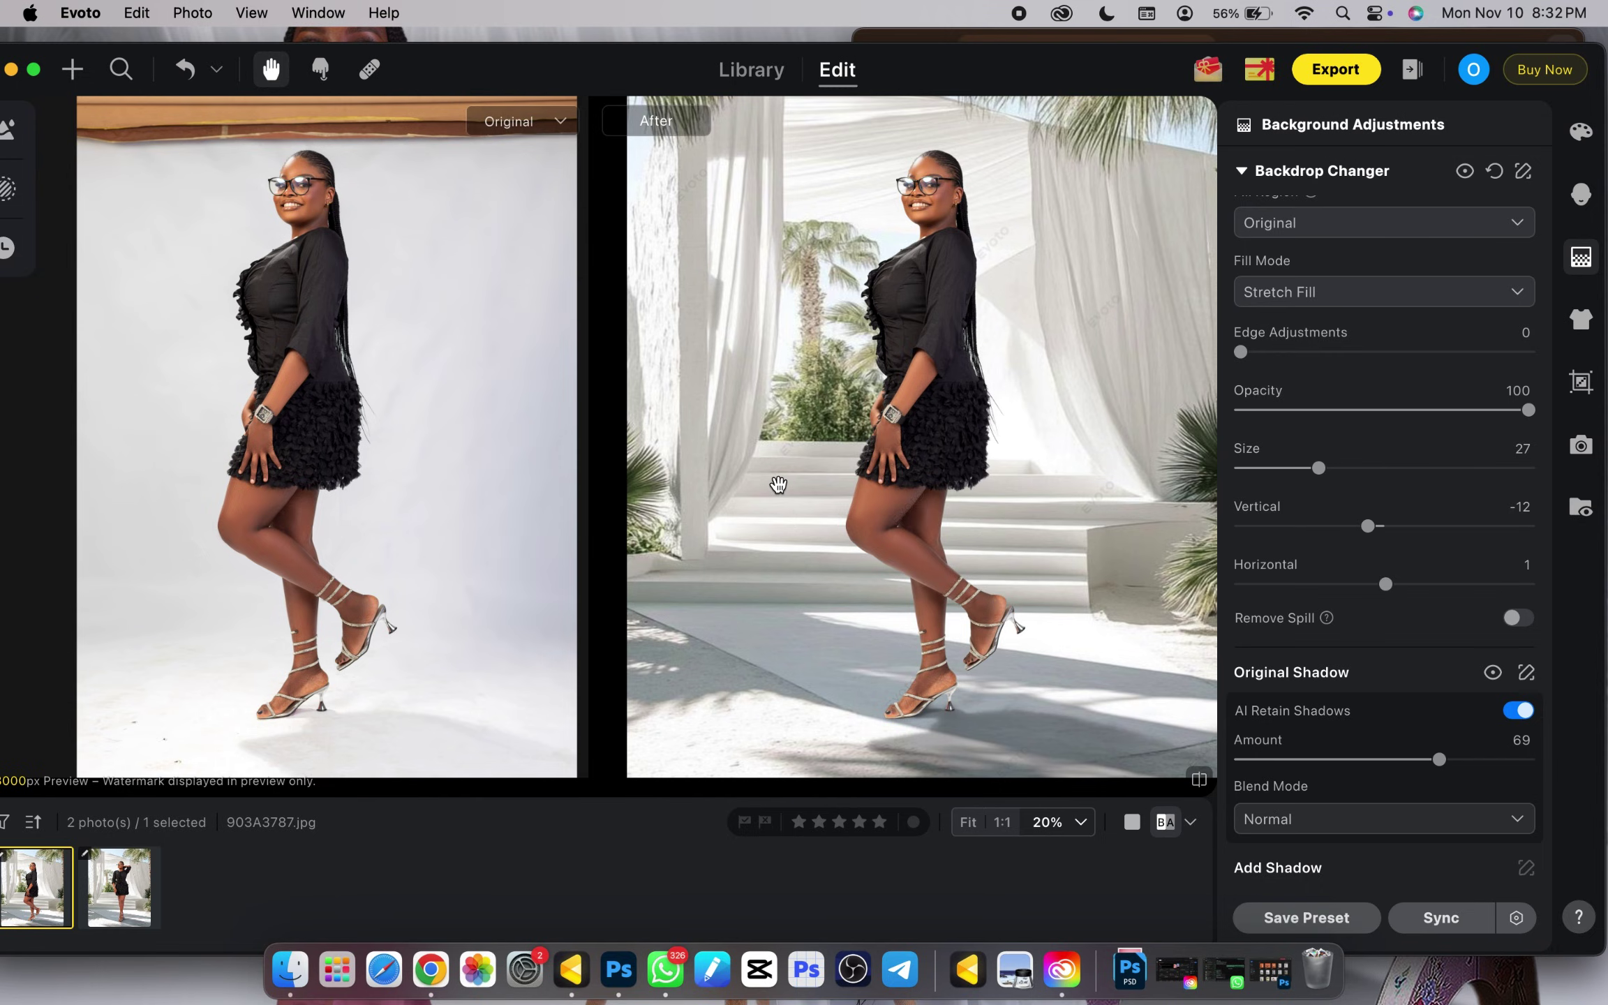
key("super+minus")
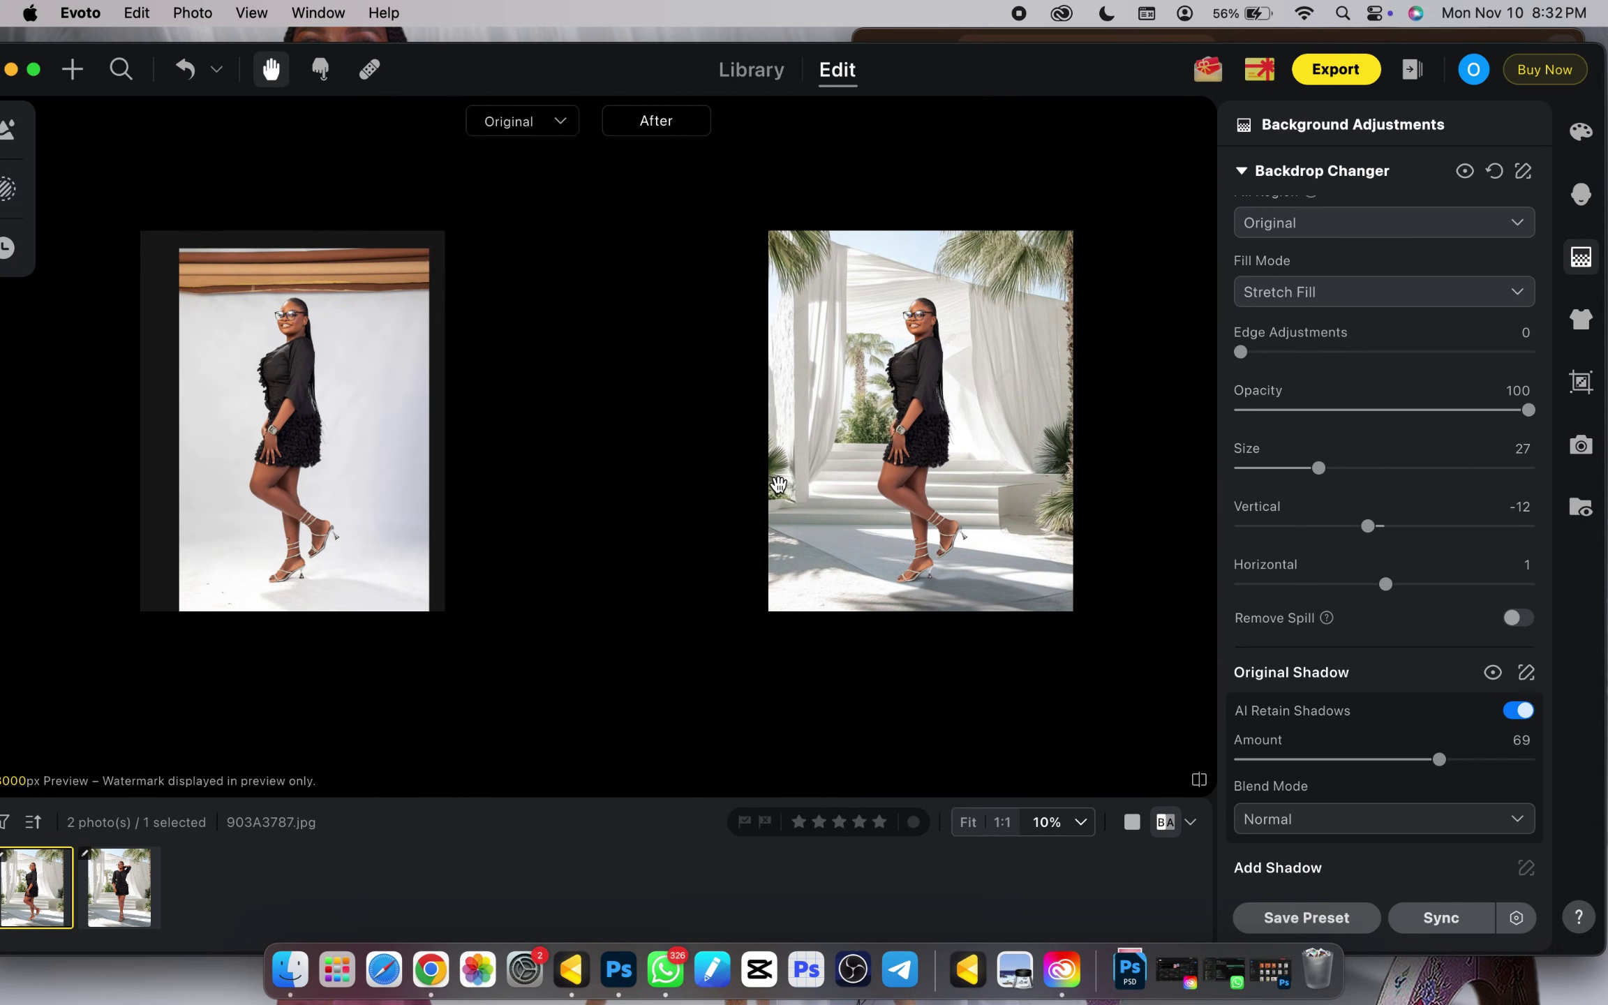